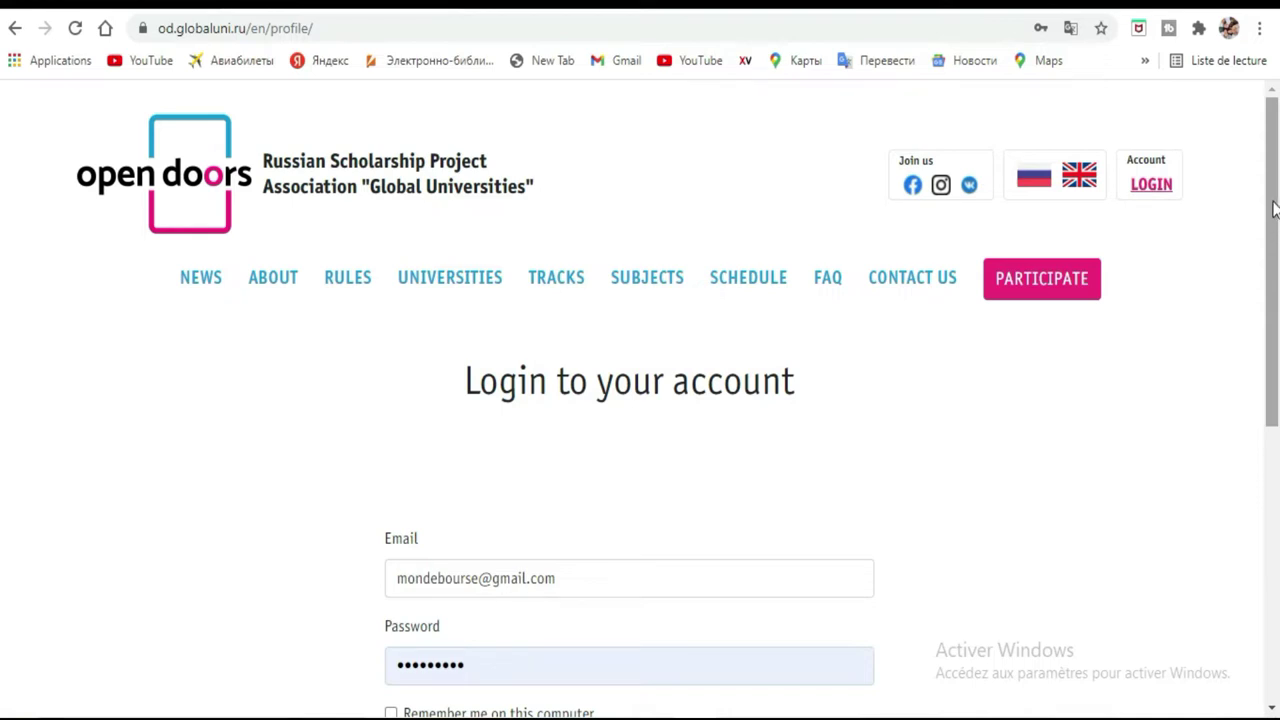
{"action": "left_click_drag", "start_coordinate": [1272, 210], "coordinate": [1275, 360]}
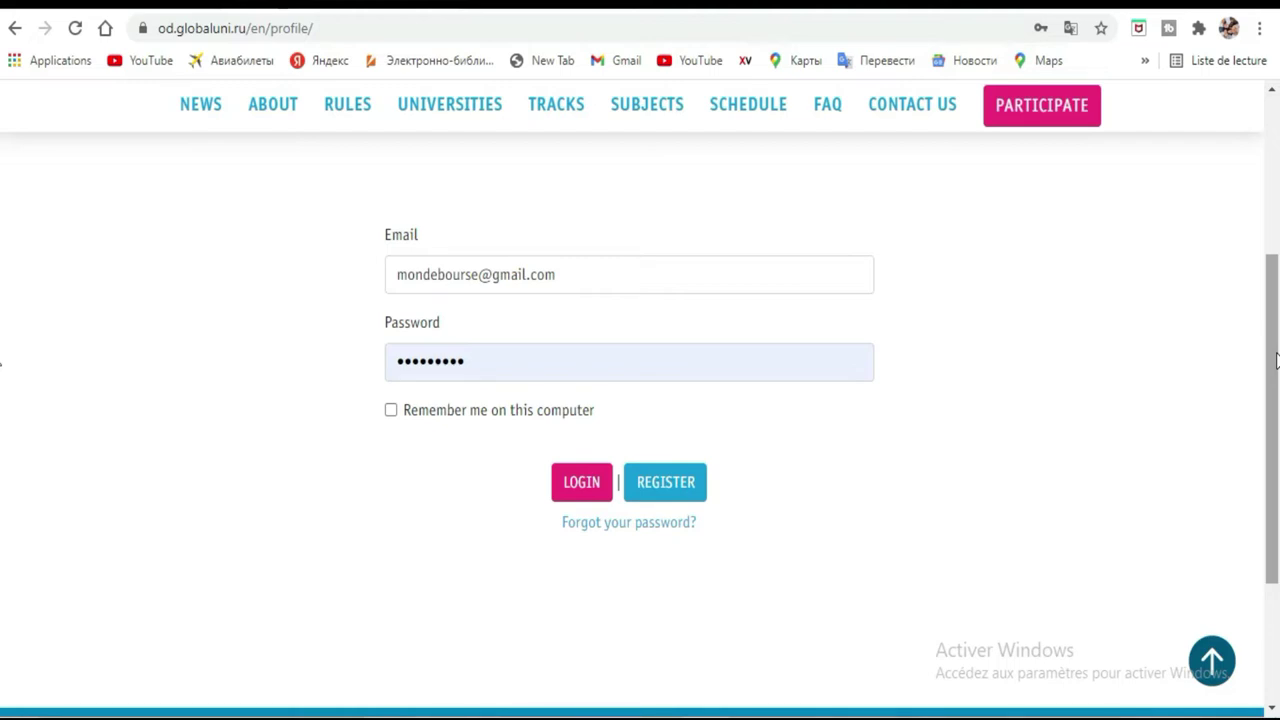
{"action": "left_click_drag", "start_coordinate": [1275, 362], "coordinate": [1278, 220]}
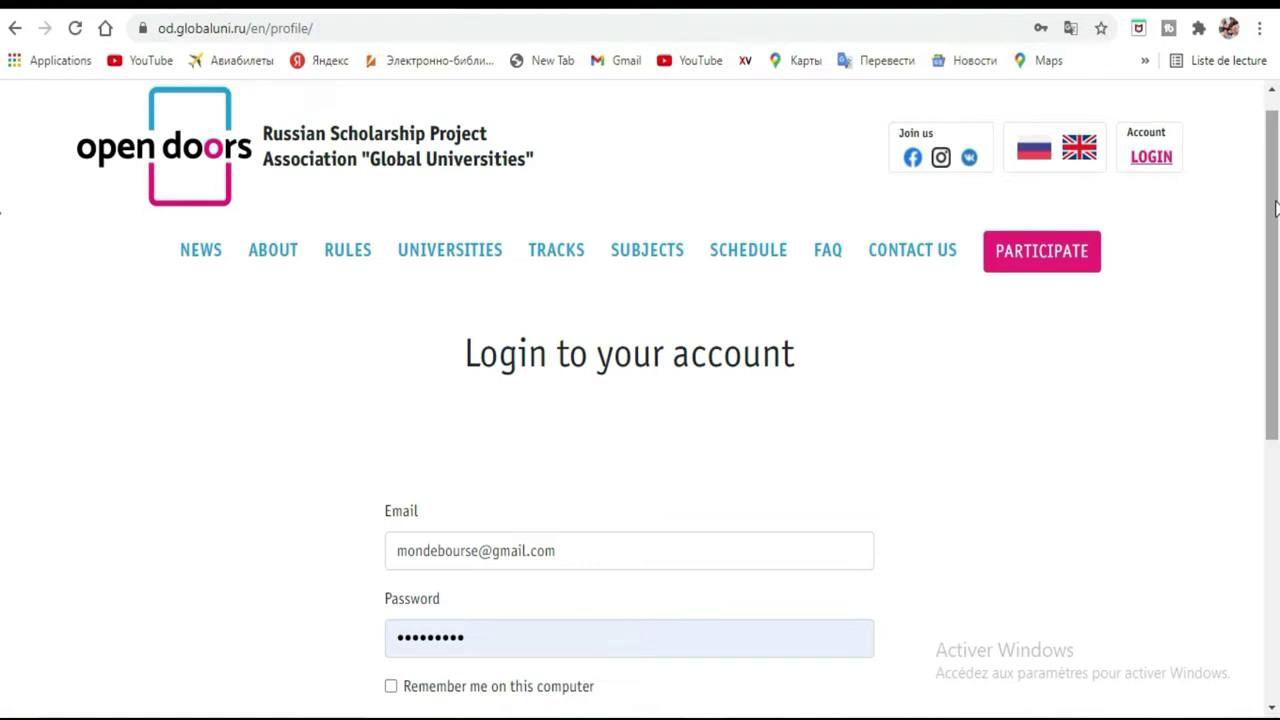
{"action": "left_click_drag", "start_coordinate": [1275, 207], "coordinate": [1277, 340]}
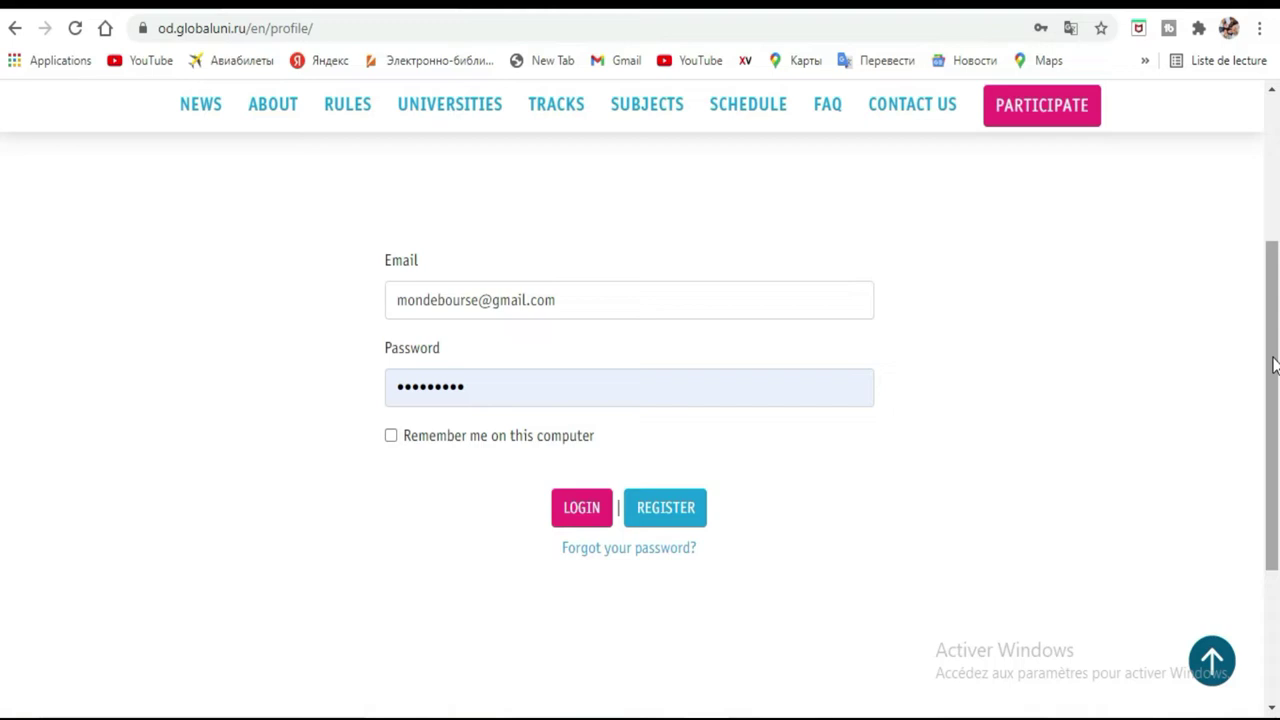
{"action": "left_click_drag", "start_coordinate": [1273, 365], "coordinate": [1273, 197]}
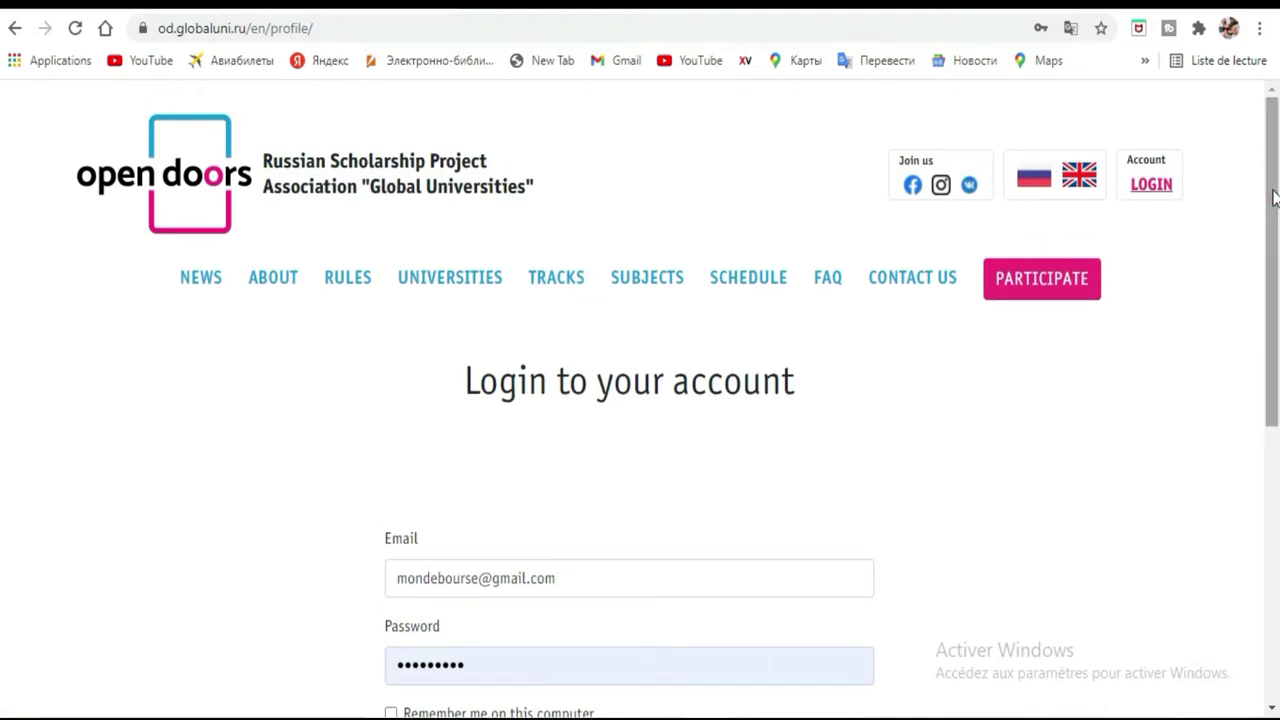
{"action": "mouse_move", "coordinate": [1273, 197]}
{"action": "left_mouse_down"}
{"action": "mouse_move", "coordinate": [1272, 228]}
{"action": "mouse_move", "coordinate": [1277, 180]}
{"action": "left_mouse_up"}
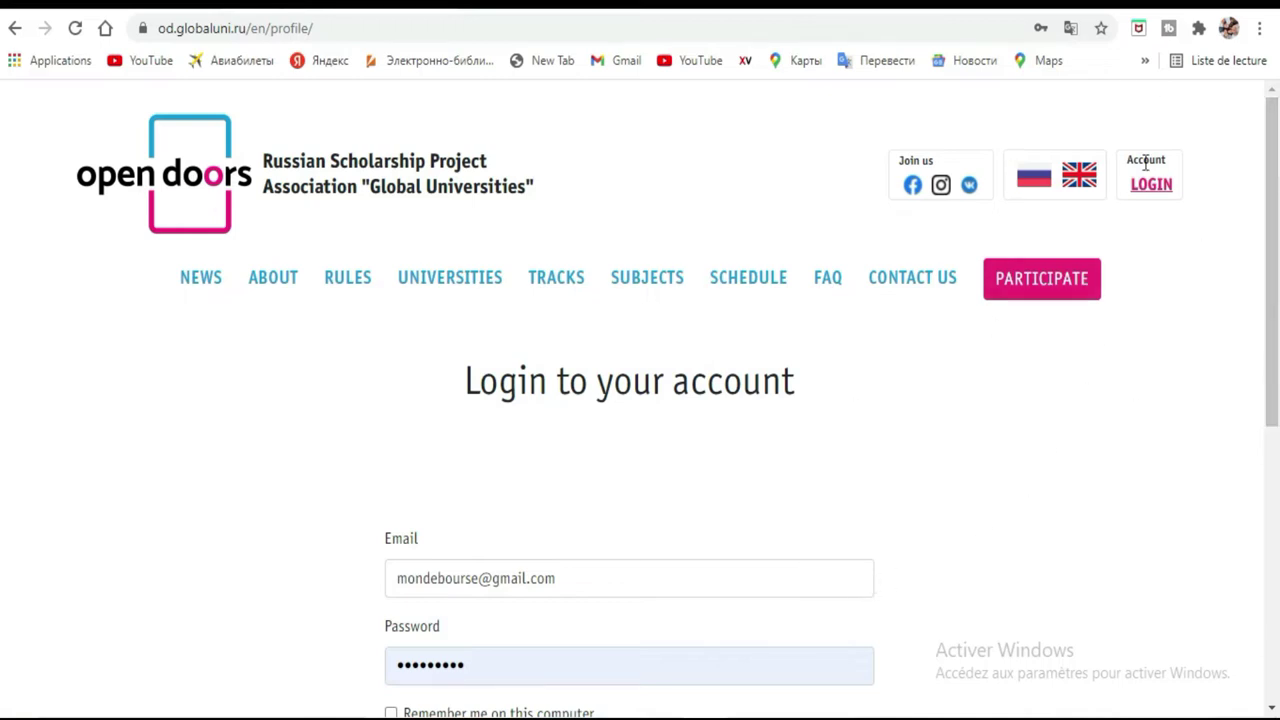
{"action": "left_click_drag", "start_coordinate": [1272, 140], "coordinate": [1272, 162]}
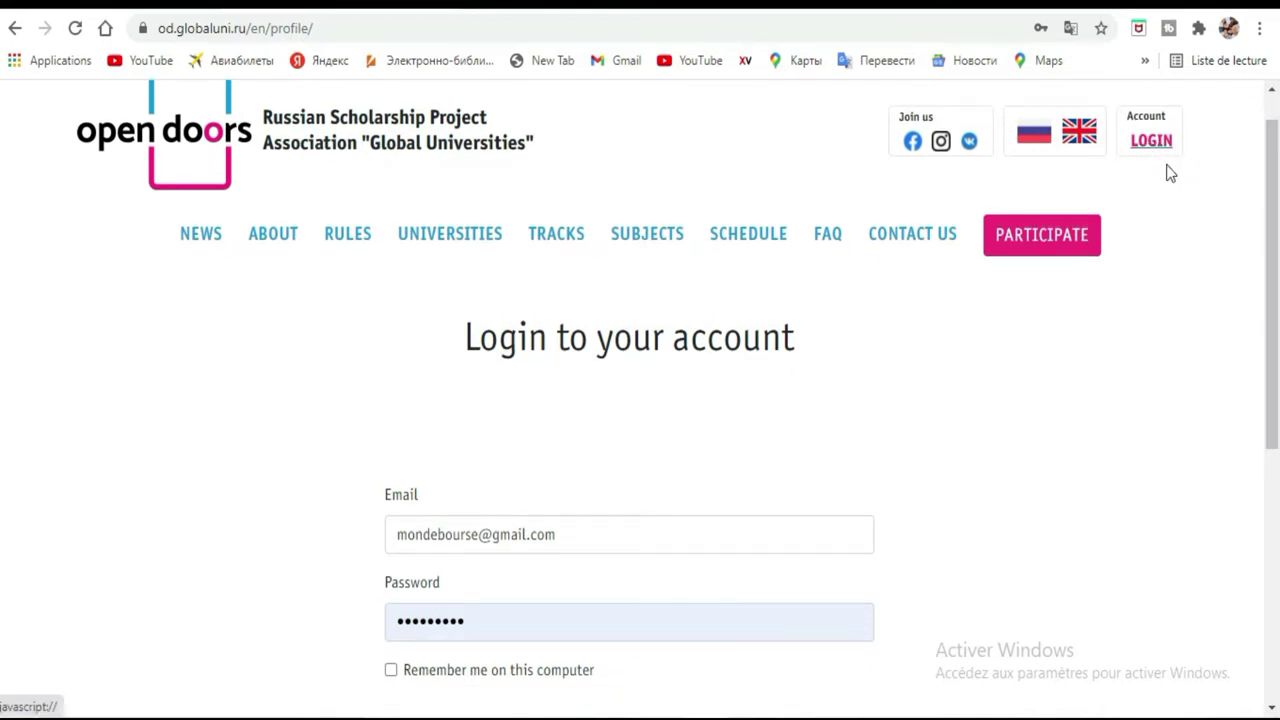
Step: Log in to the account with the prefilled email and password, with the login set to be remembered on this computer
{"action": "left_click_drag", "start_coordinate": [1274, 238], "coordinate": [1276, 328]}
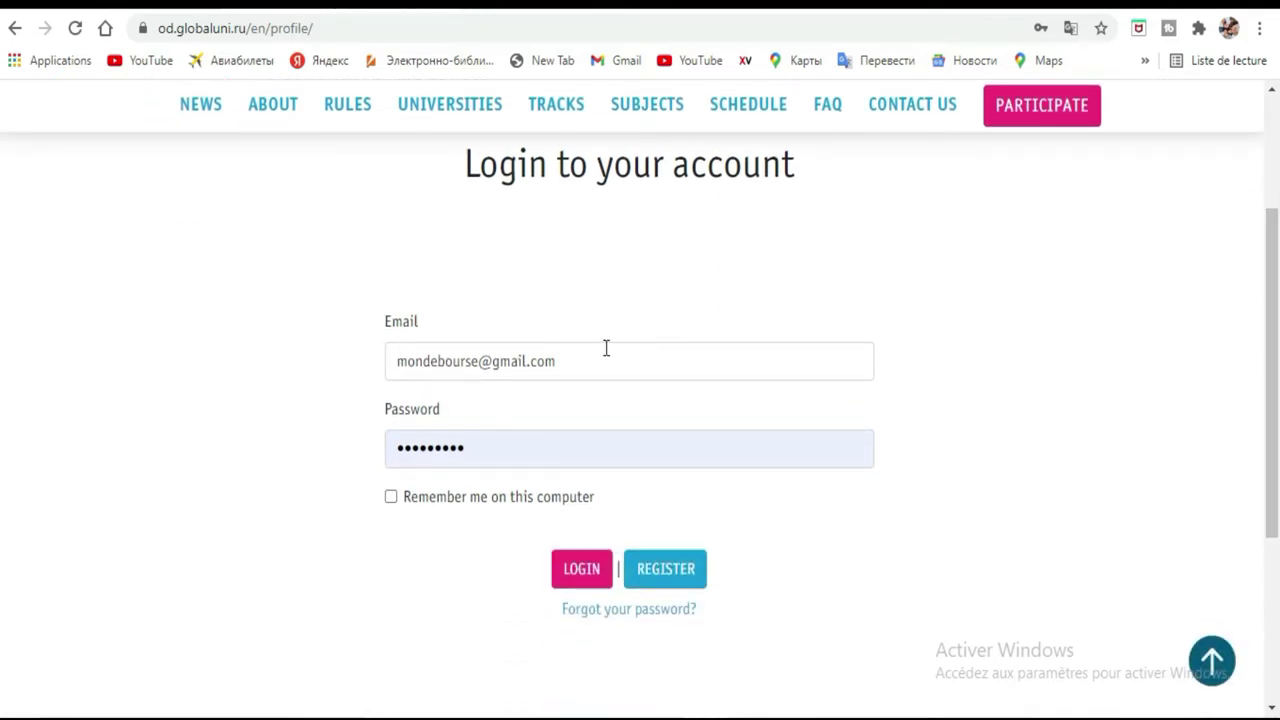
{"action": "left_click", "coordinate": [583, 369]}
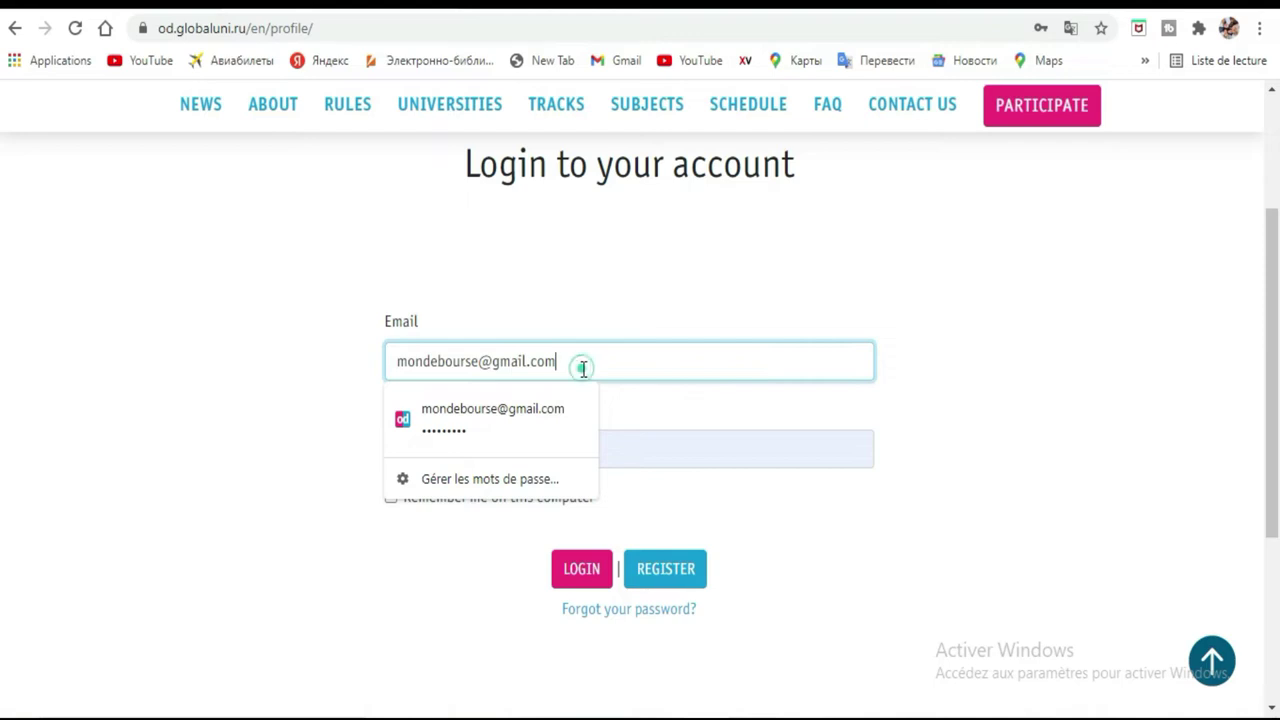
{"action": "left_click", "coordinate": [674, 474]}
{"action": "left_click", "coordinate": [676, 459]}
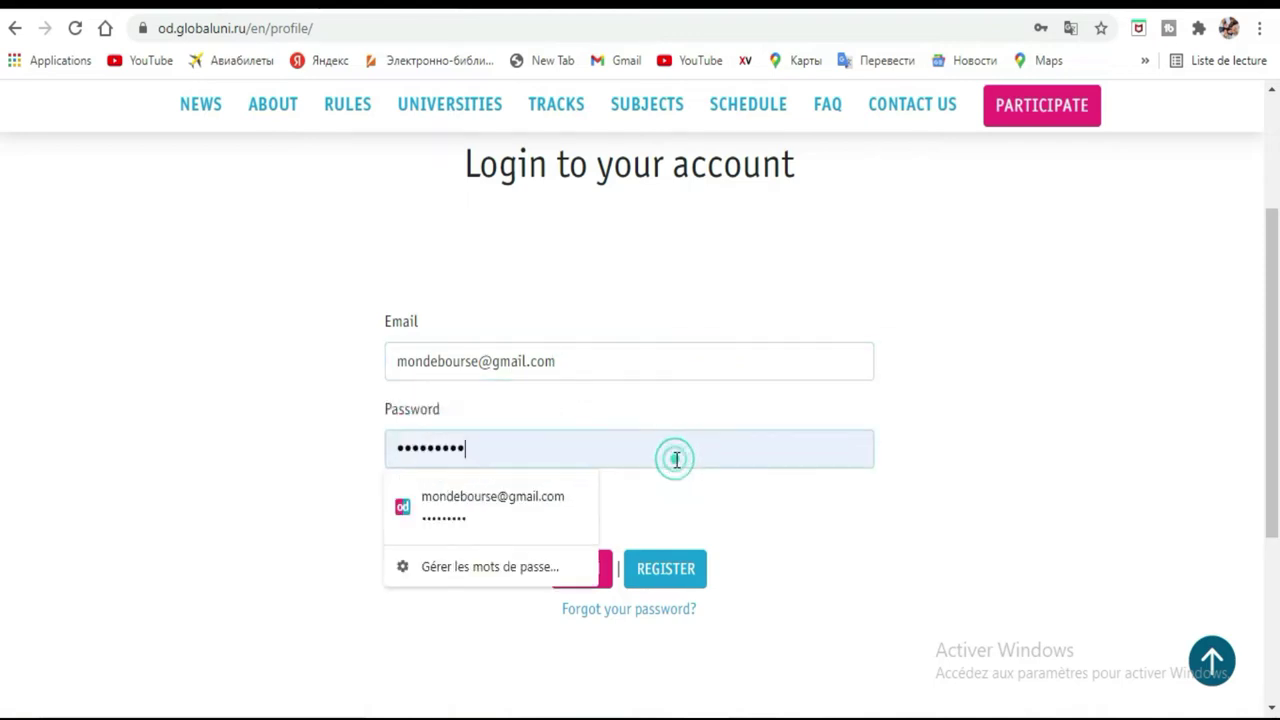
{"action": "left_click", "coordinate": [224, 465]}
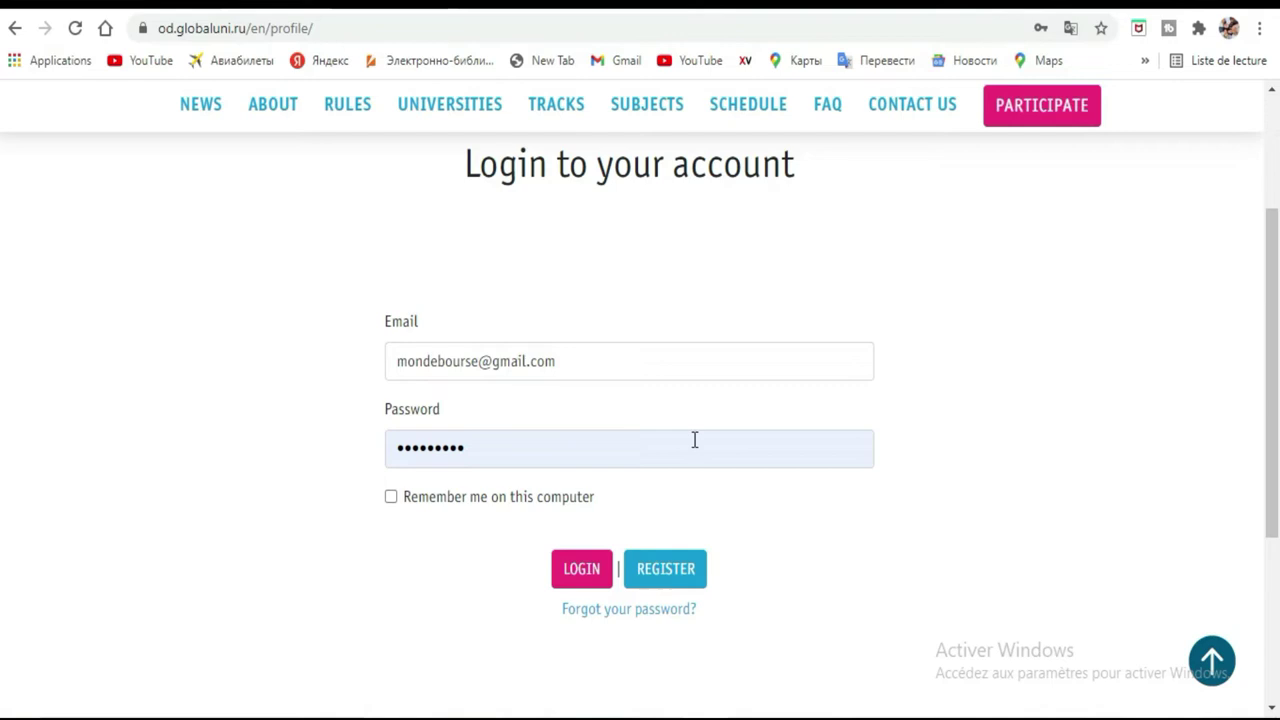
{"action": "left_click", "coordinate": [393, 502]}
{"action": "left_click", "coordinate": [590, 582]}
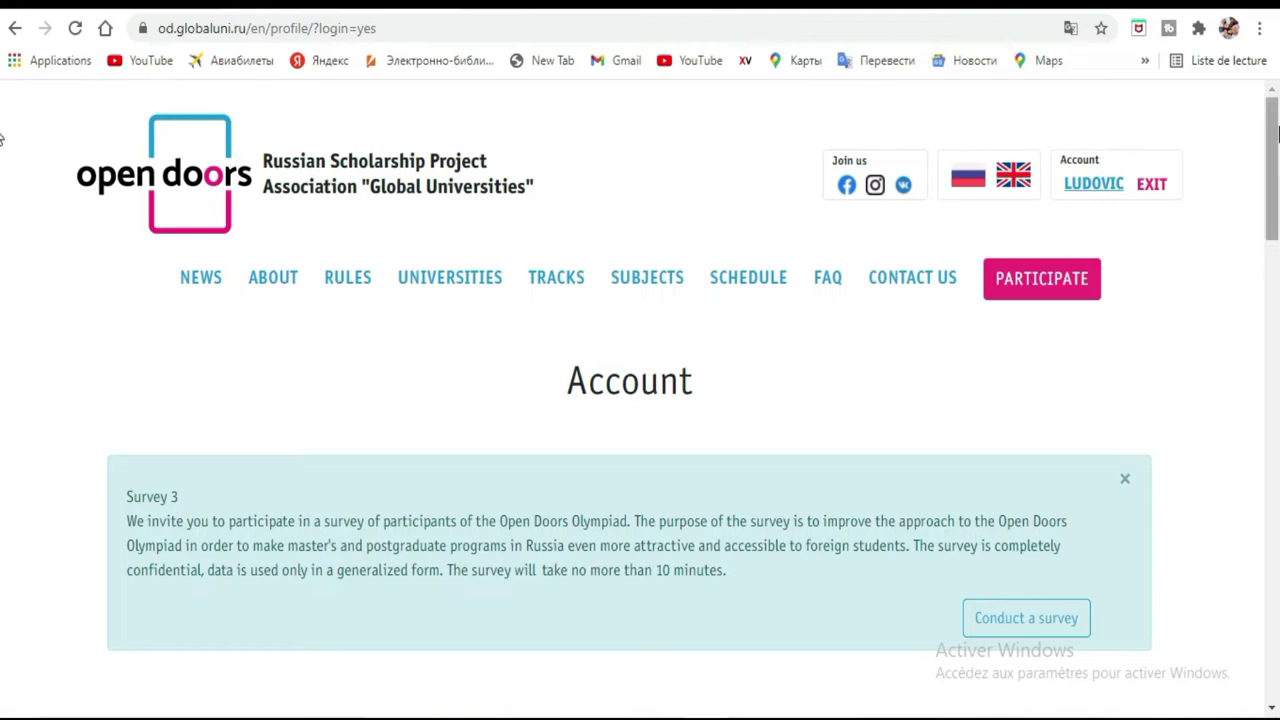
Step: Translate the account page from English into French
{"action": "scroll", "coordinate": [1278, 175], "scroll_direction": "down", "scroll_amount": 3}
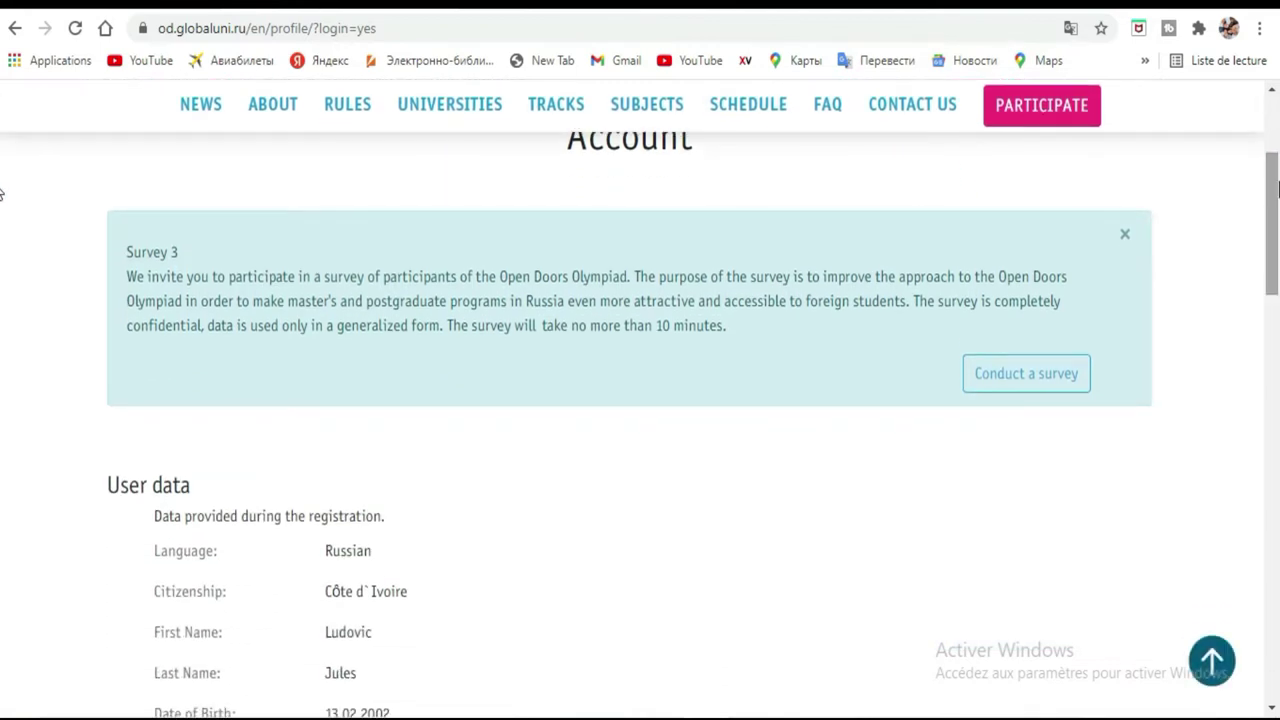
{"action": "left_click", "coordinate": [1070, 28]}
{"action": "left_click", "coordinate": [958, 72]}
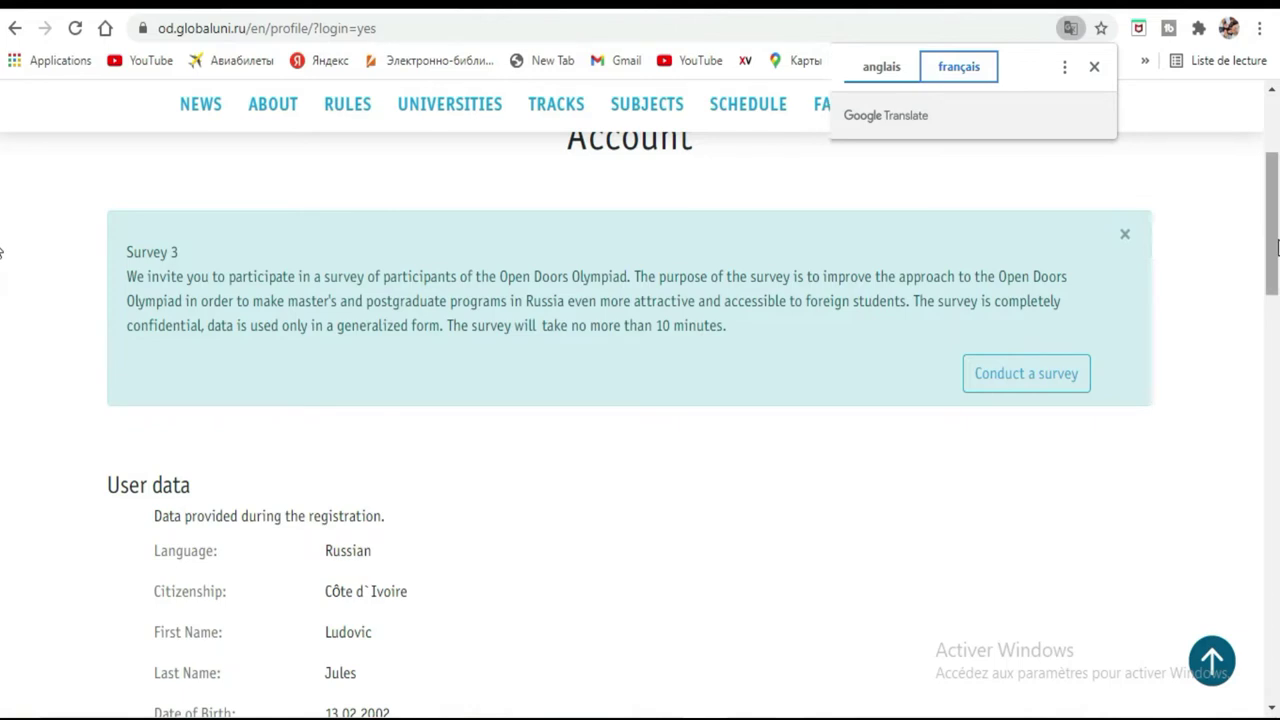
{"action": "left_click_drag", "start_coordinate": [1277, 247], "coordinate": [1277, 320]}
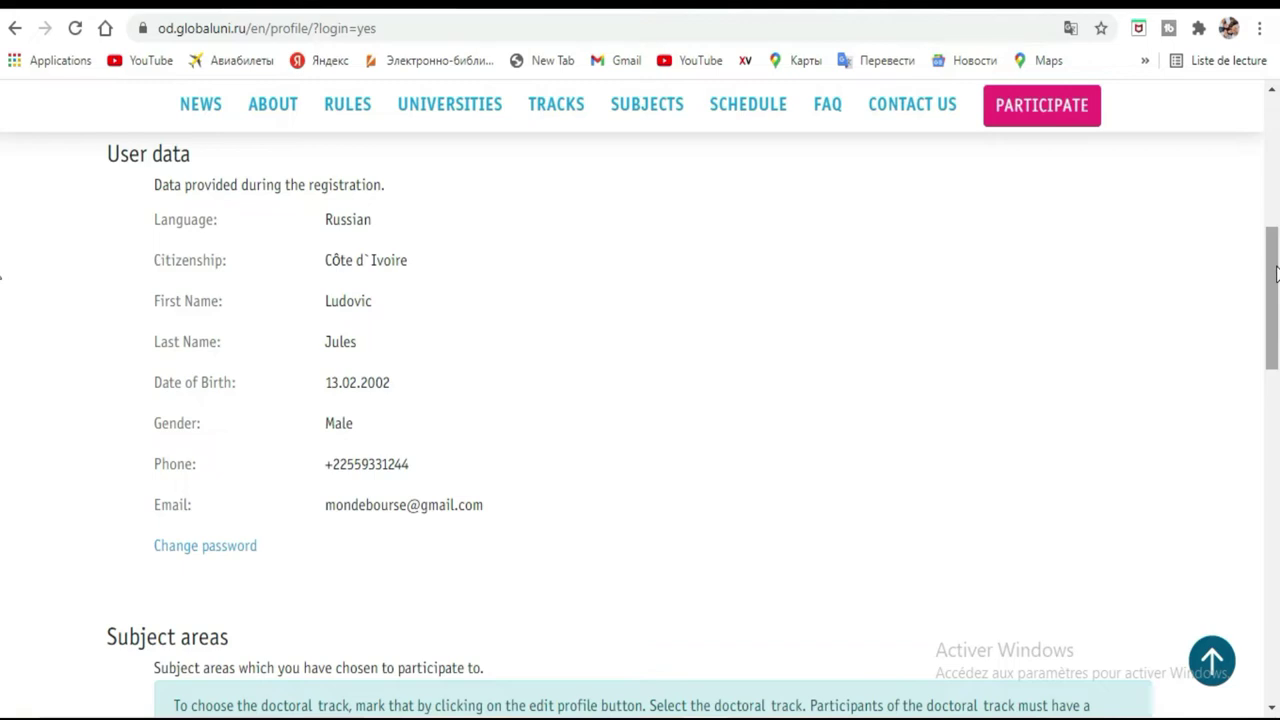
{"action": "left_click_drag", "start_coordinate": [1275, 272], "coordinate": [1276, 346]}
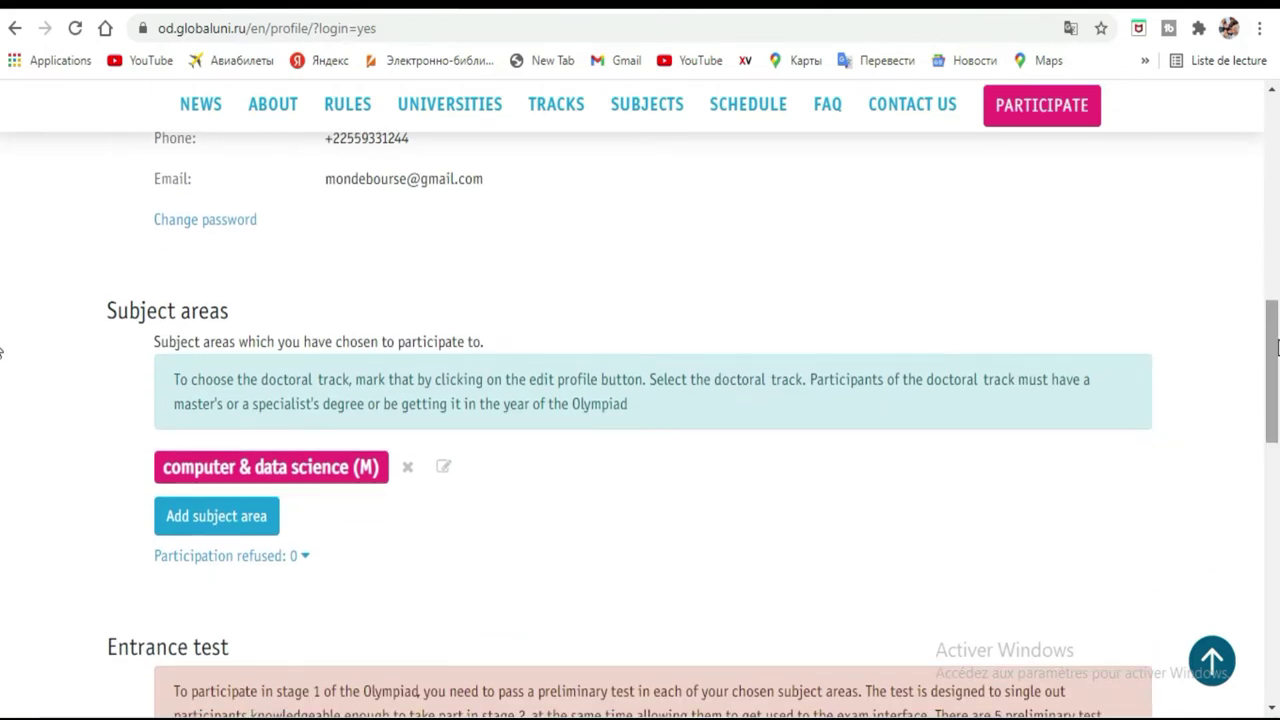
{"action": "left_click_drag", "start_coordinate": [1276, 346], "coordinate": [1276, 191]}
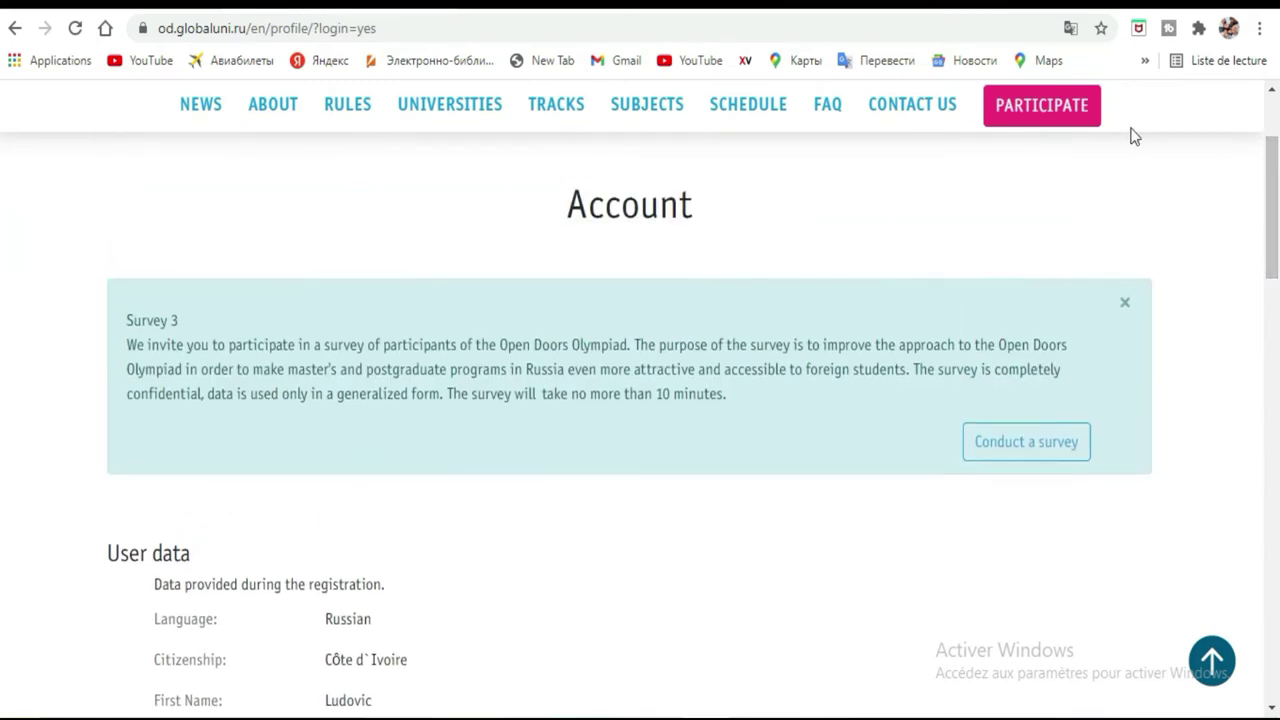
{"action": "left_click", "coordinate": [1068, 30]}
{"action": "left_click", "coordinate": [989, 123]}
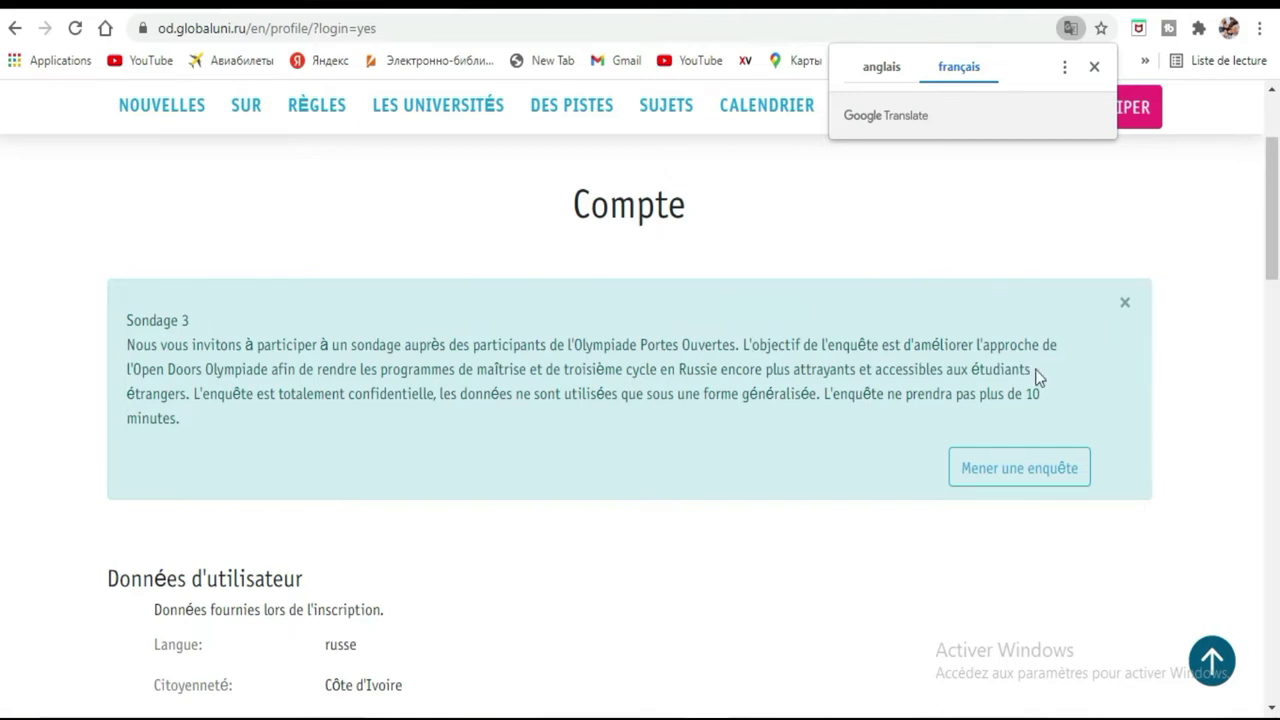
Step: Examine the account's user data, chosen subject areas, entrance test instructions, attempts table and education section
{"action": "left_click_drag", "start_coordinate": [1276, 186], "coordinate": [1278, 234]}
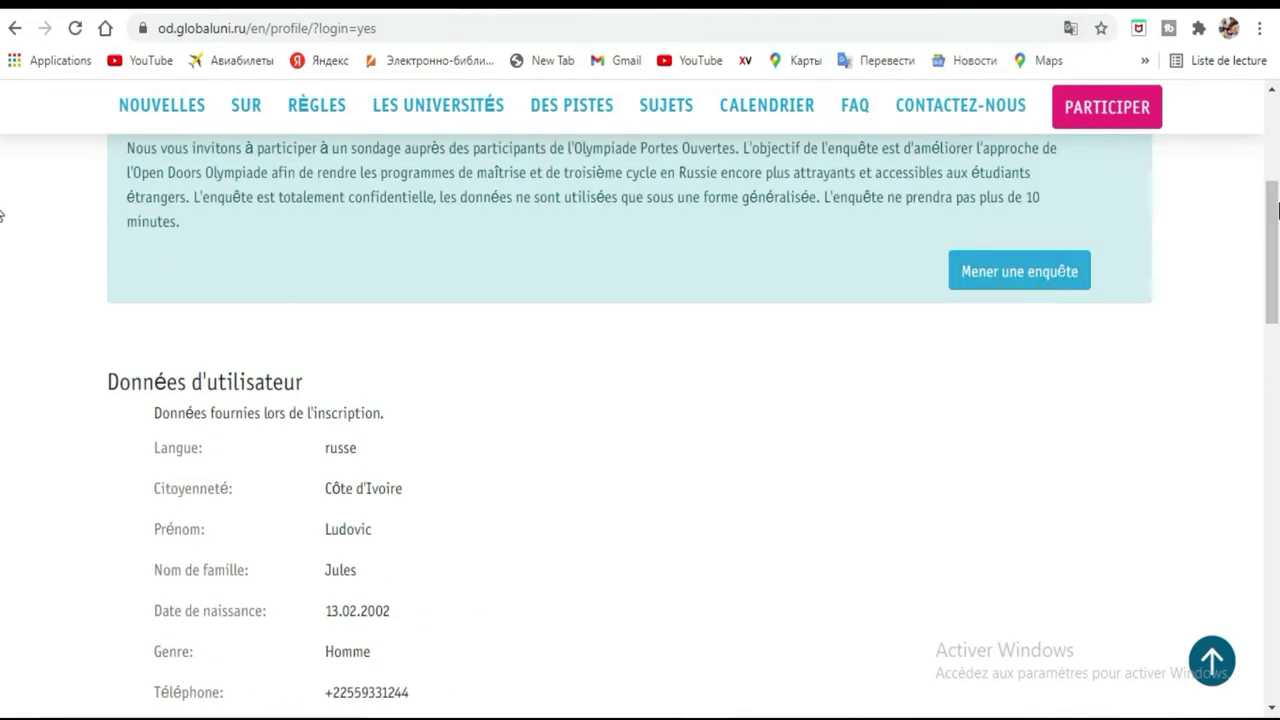
{"action": "left_click_drag", "start_coordinate": [1278, 214], "coordinate": [1277, 282]}
{"action": "scroll", "coordinate": [1277, 282], "scroll_direction": "up", "scroll_amount": 2}
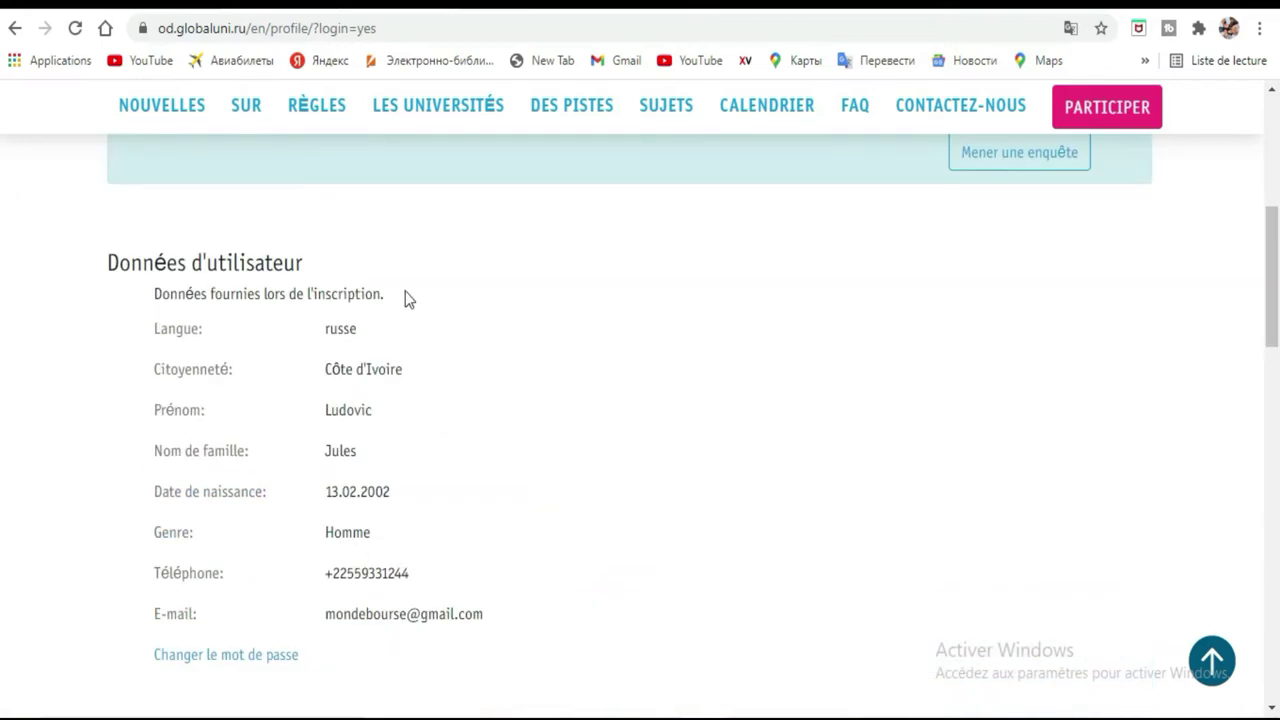
{"action": "left_click_drag", "start_coordinate": [1278, 298], "coordinate": [1278, 390]}
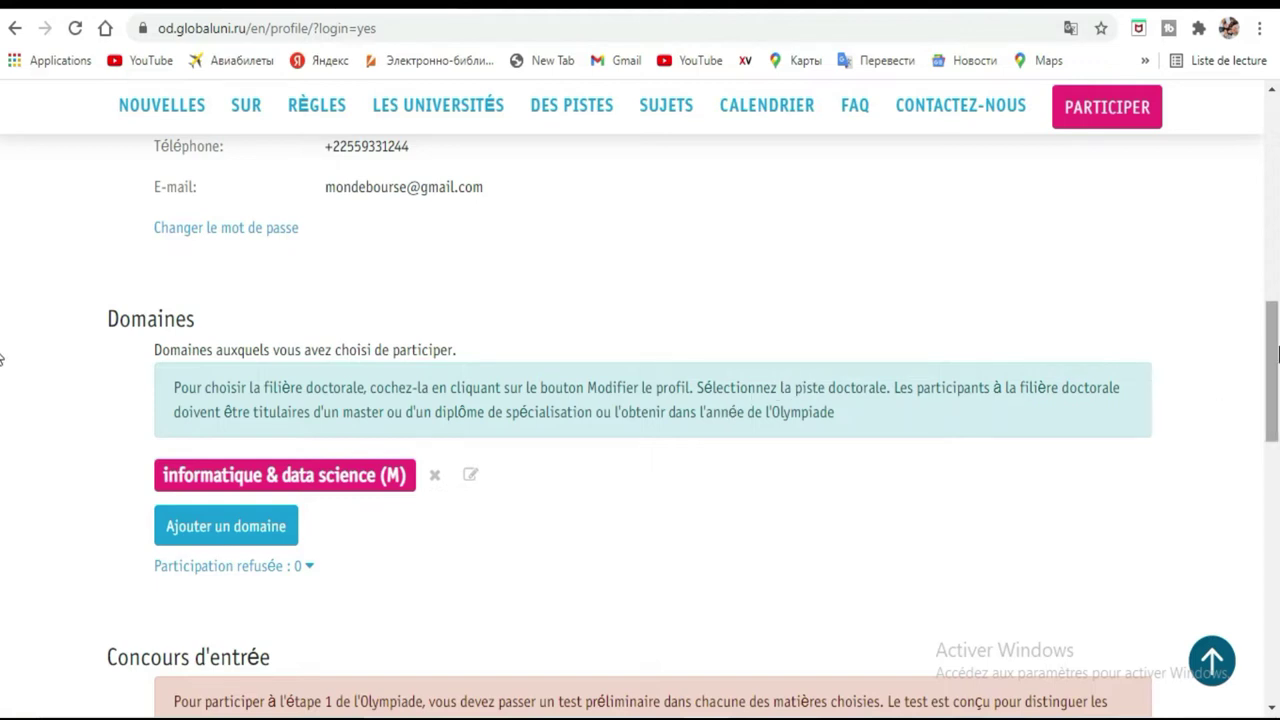
{"action": "scroll", "coordinate": [1276, 392], "scroll_direction": "down", "scroll_amount": 2}
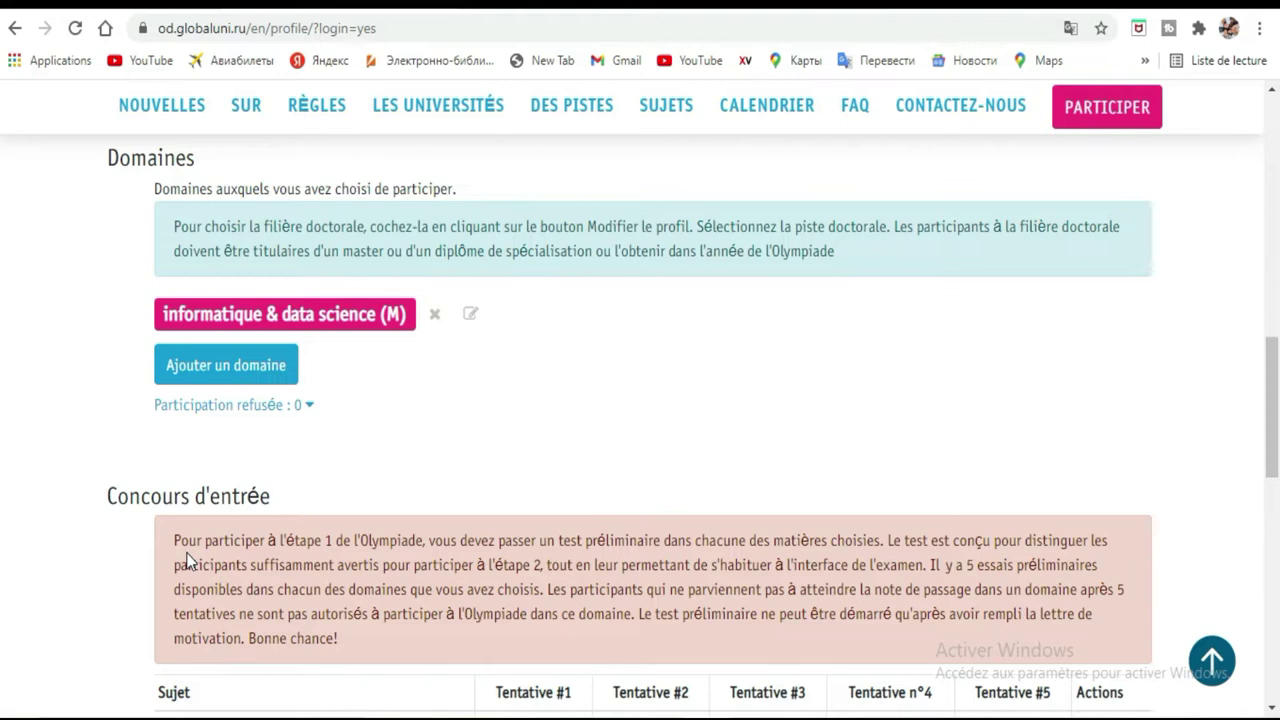
{"action": "left_click_drag", "start_coordinate": [174, 540], "coordinate": [398, 661]}
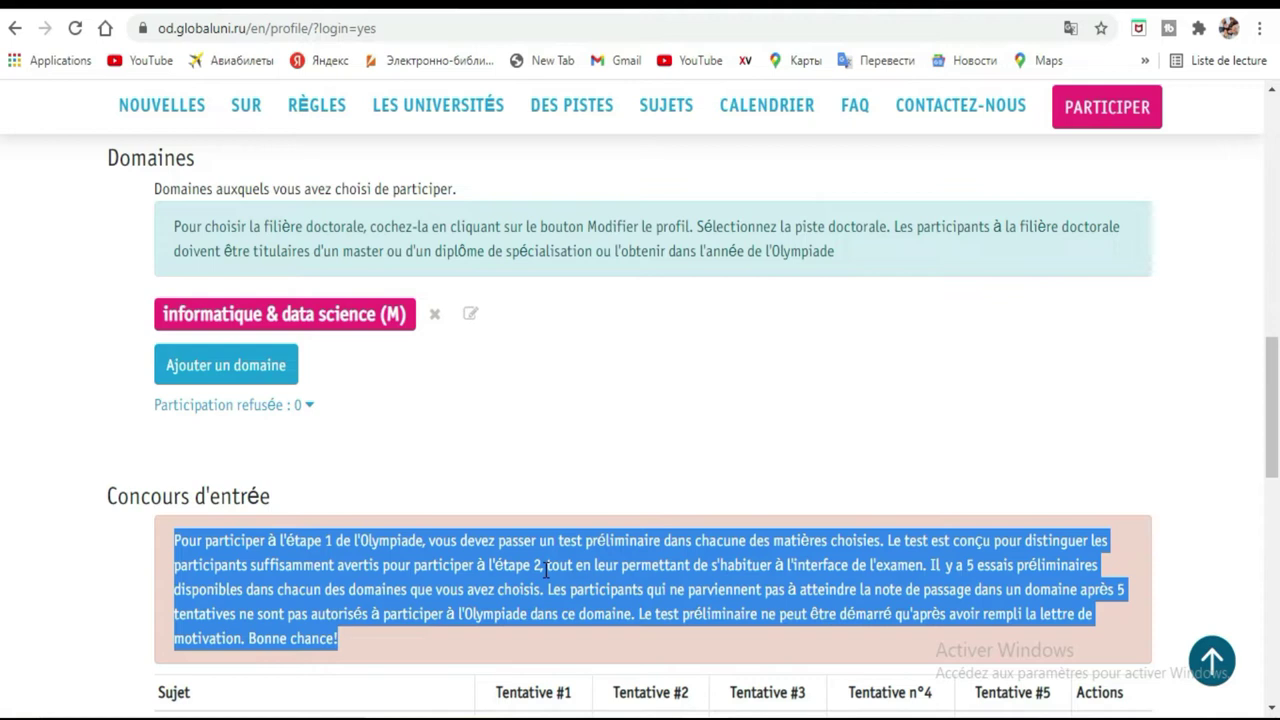
{"action": "left_click", "coordinate": [953, 383]}
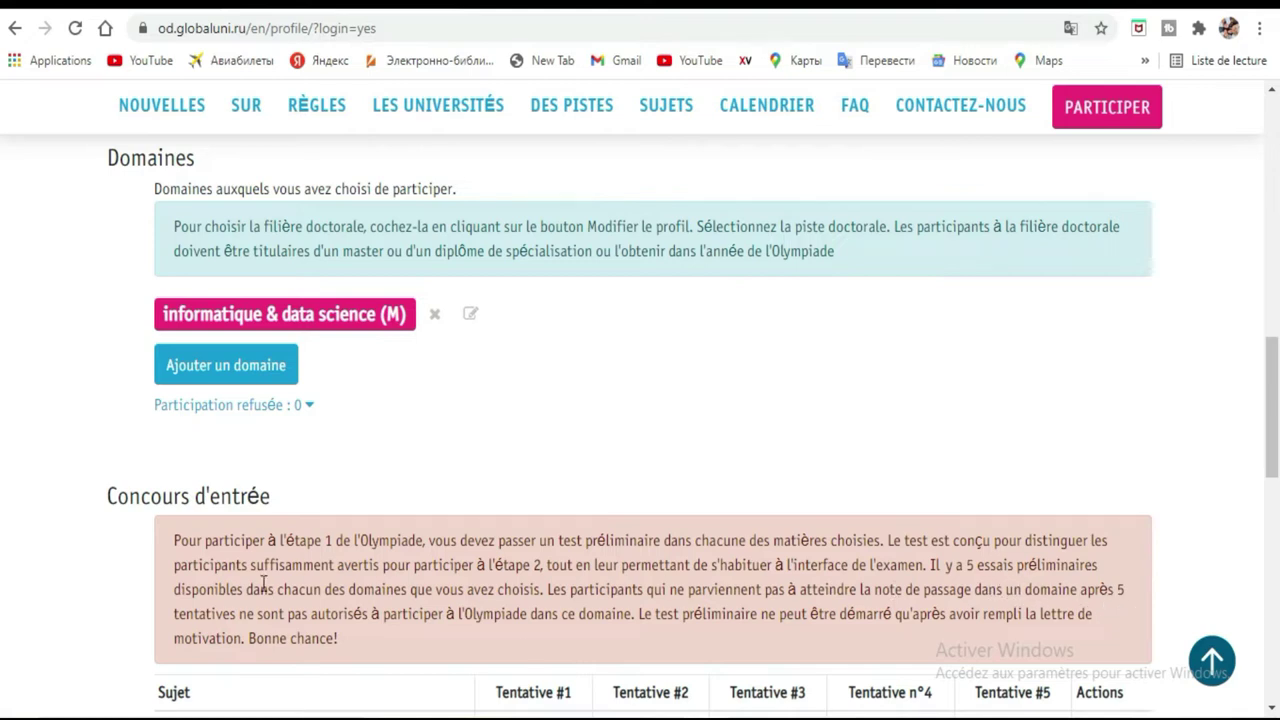
{"action": "left_click_drag", "start_coordinate": [1272, 420], "coordinate": [1273, 471]}
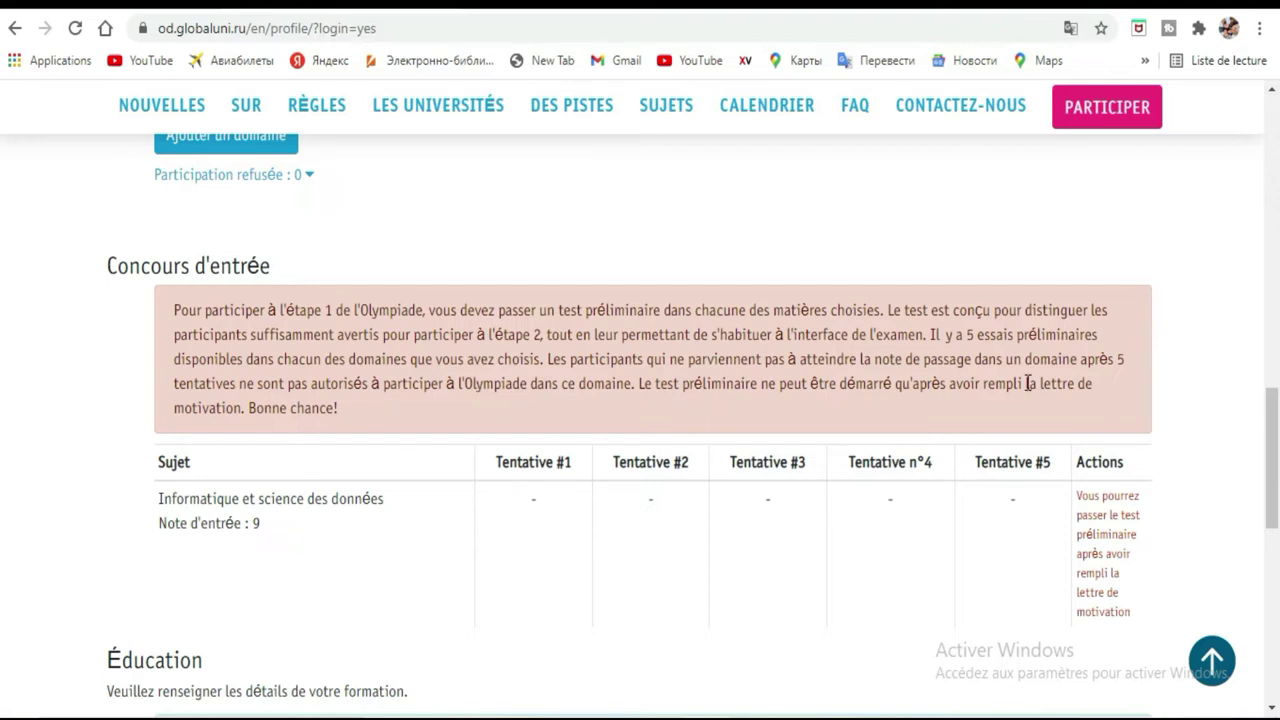
{"action": "left_click_drag", "start_coordinate": [1277, 428], "coordinate": [1277, 478]}
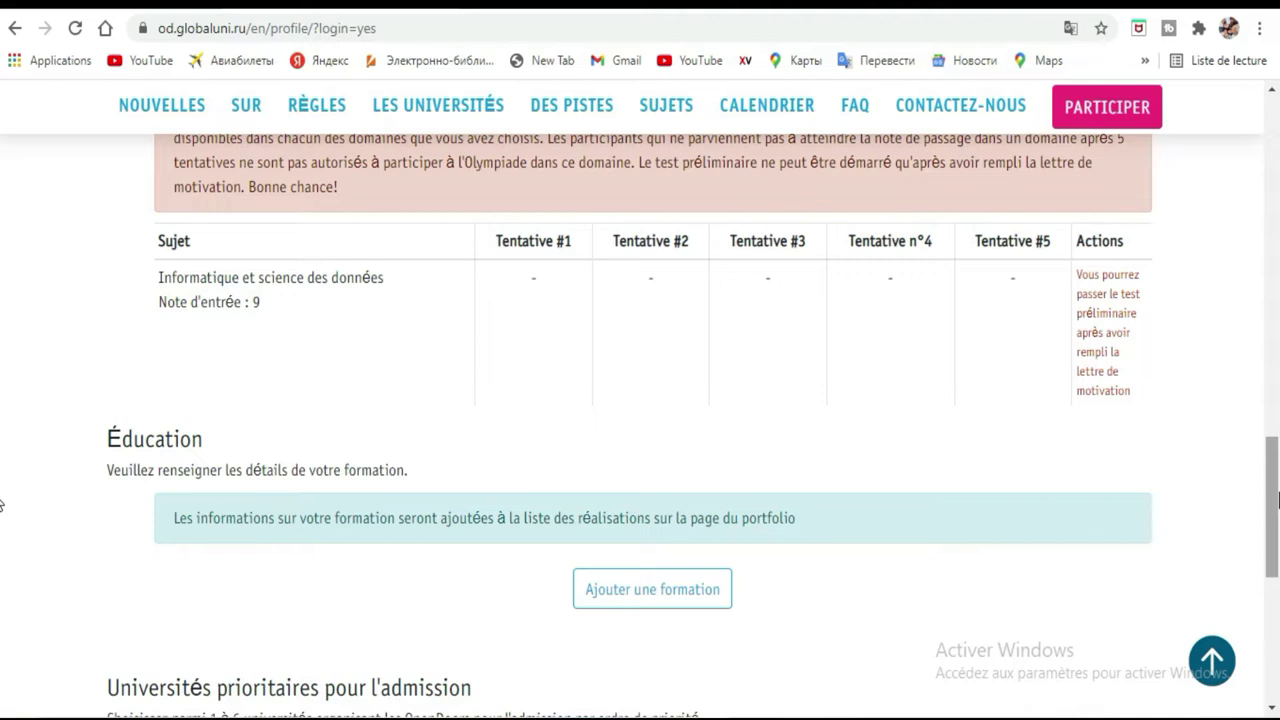
{"action": "left_click_drag", "start_coordinate": [1277, 497], "coordinate": [1251, 463]}
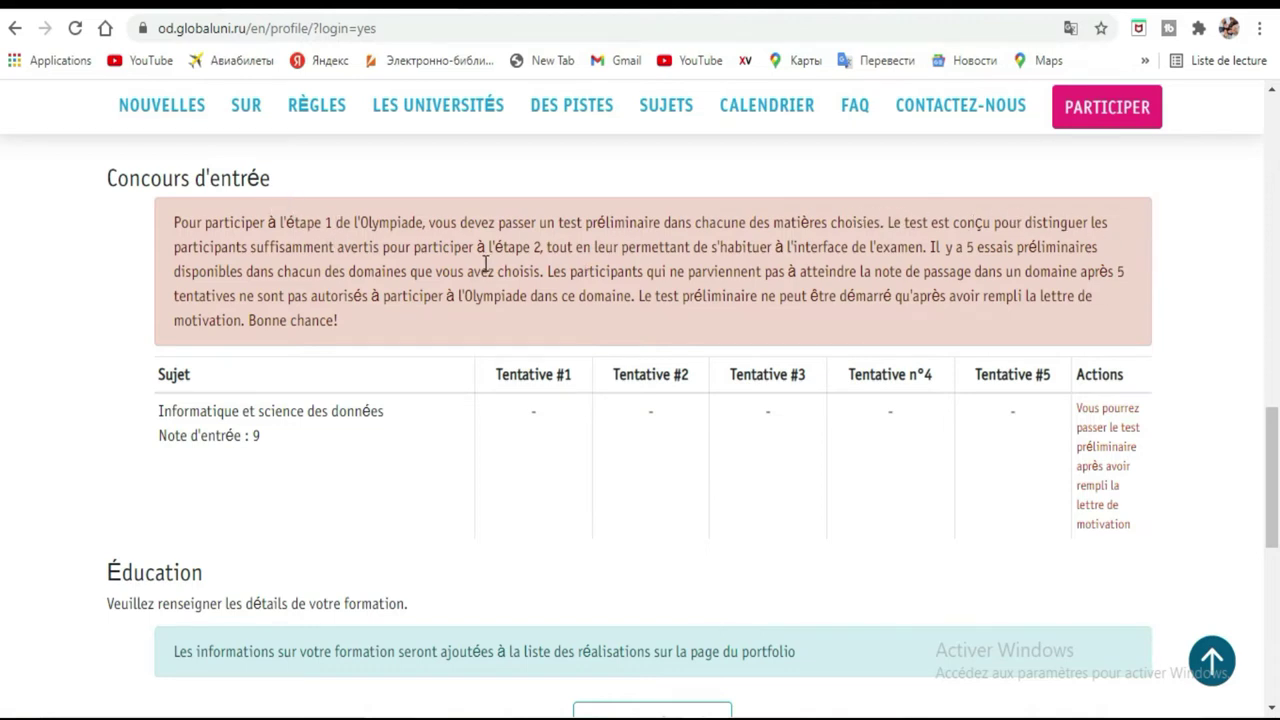
{"action": "scroll", "coordinate": [1277, 450], "scroll_direction": "down", "scroll_amount": 1}
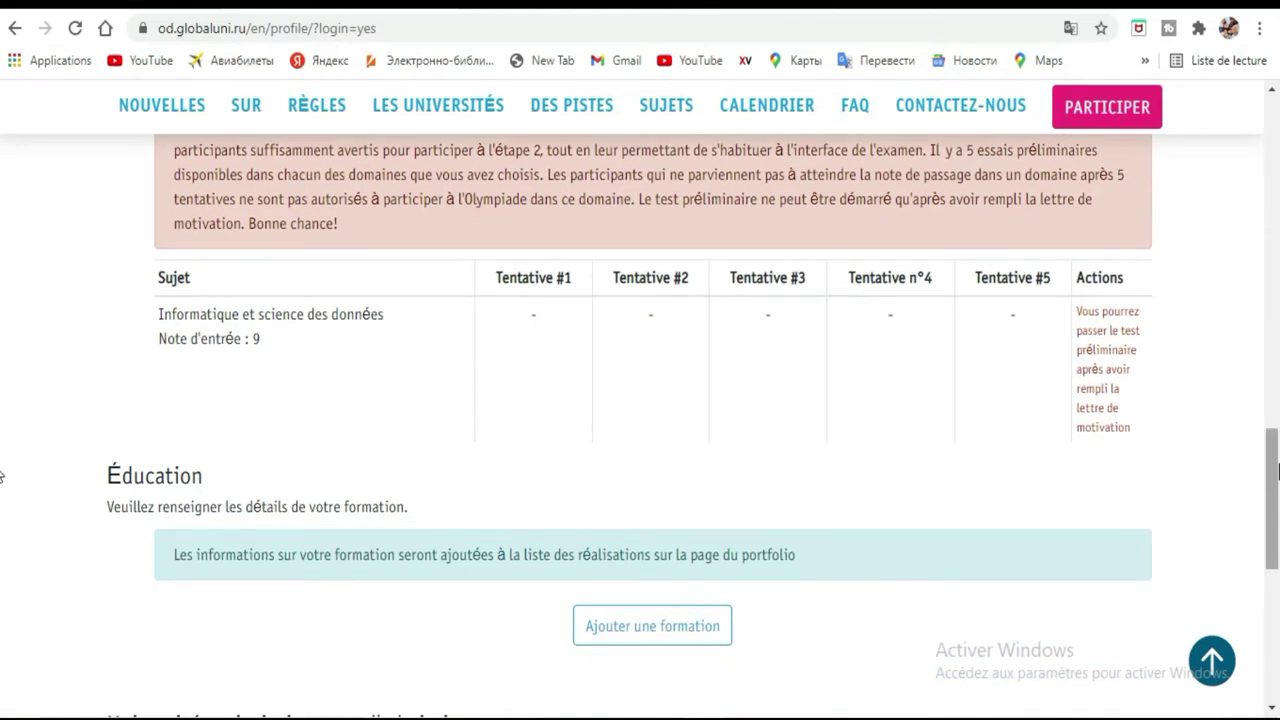
Step: Add the subject area "Mathématiques & Intelligence Artificielle" for the master's track (Une maîtrise)
{"action": "scroll", "coordinate": [1270, 455], "scroll_direction": "up", "scroll_amount": 4}
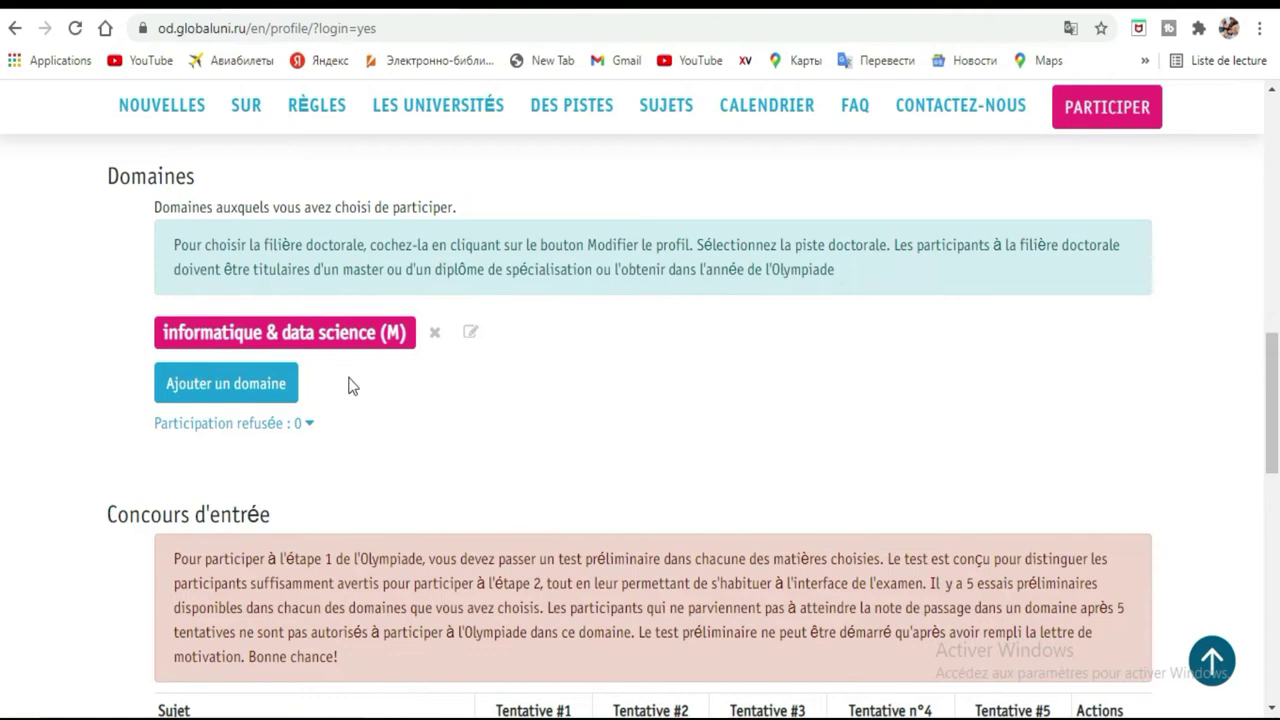
{"action": "left_click", "coordinate": [270, 386]}
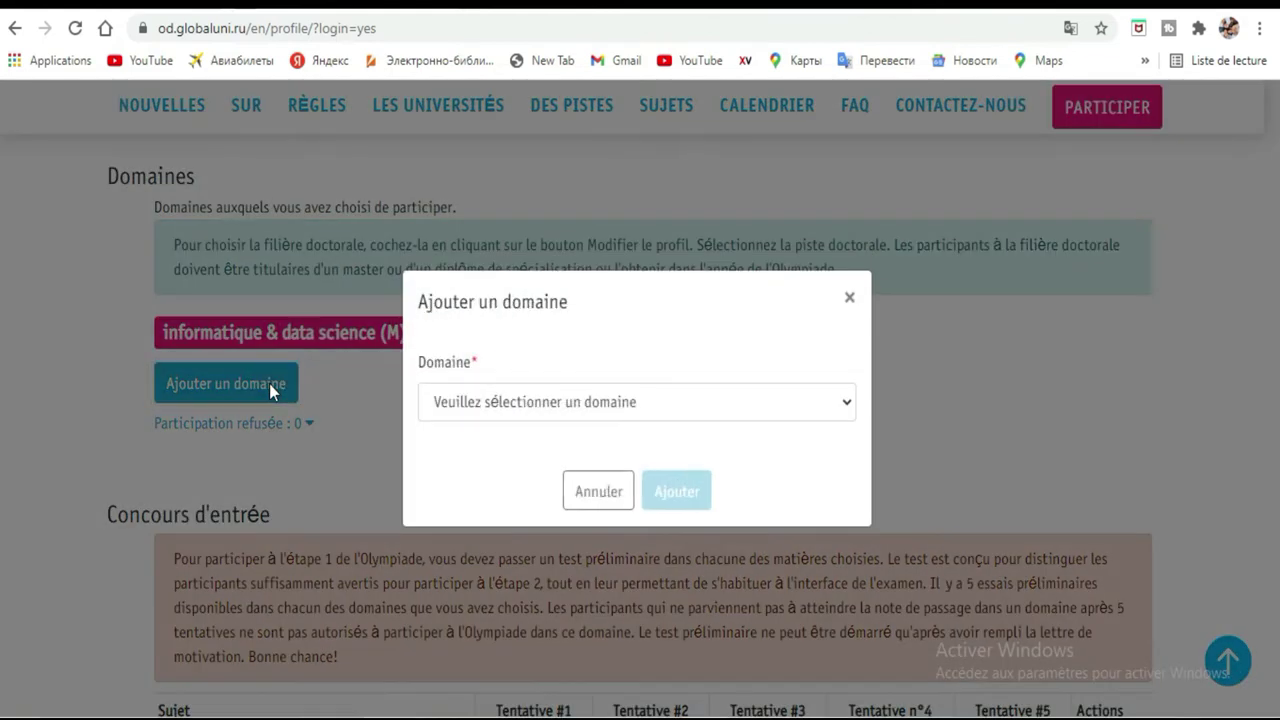
{"action": "left_click", "coordinate": [835, 408]}
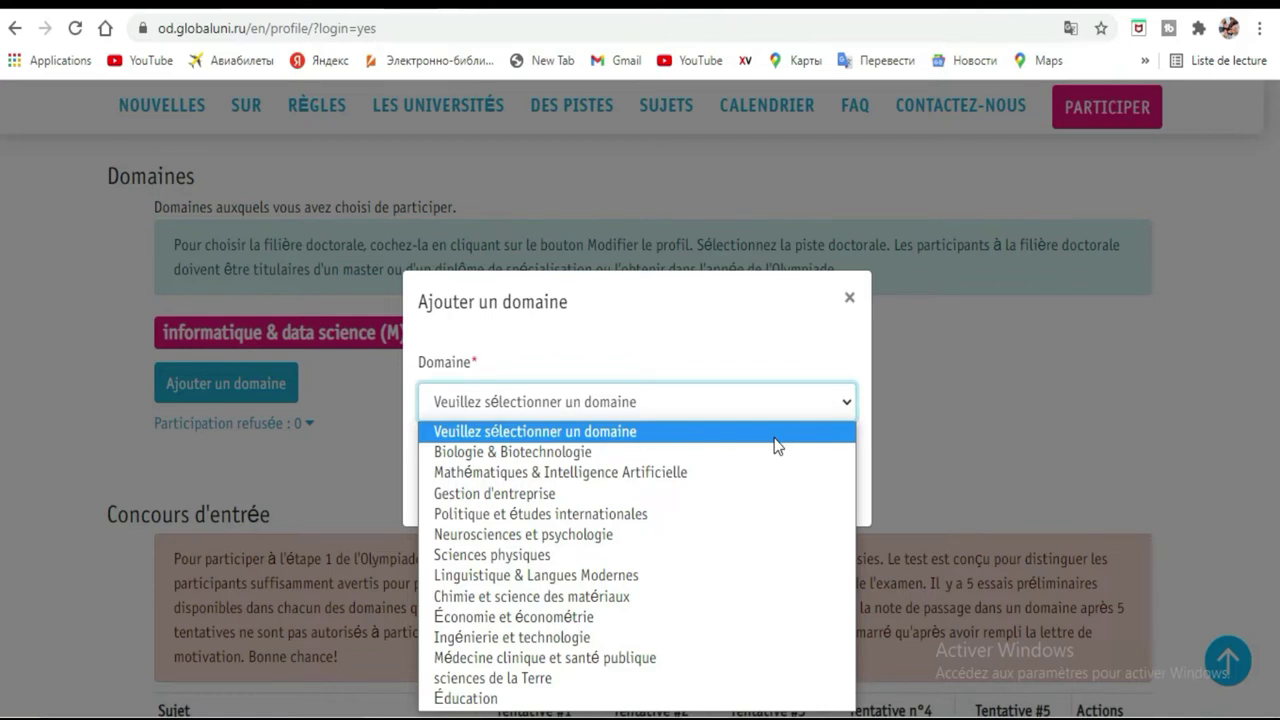
{"action": "left_click", "coordinate": [705, 474]}
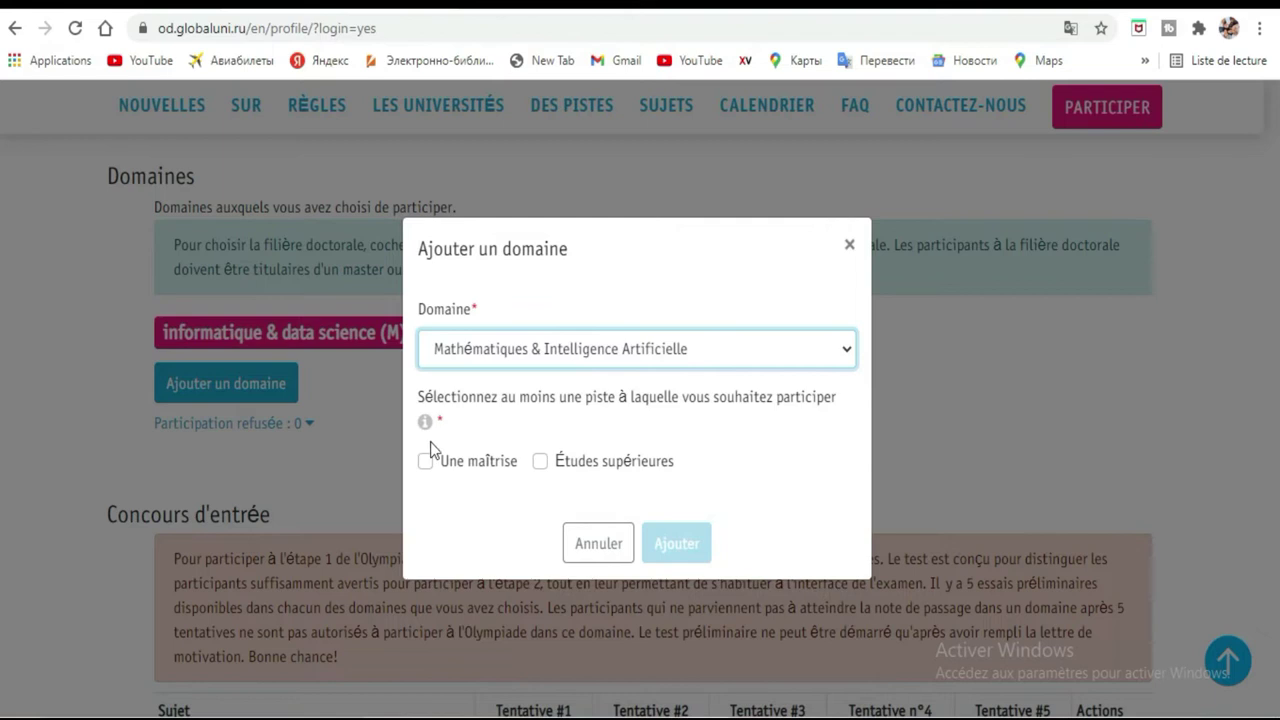
{"action": "left_click", "coordinate": [427, 462]}
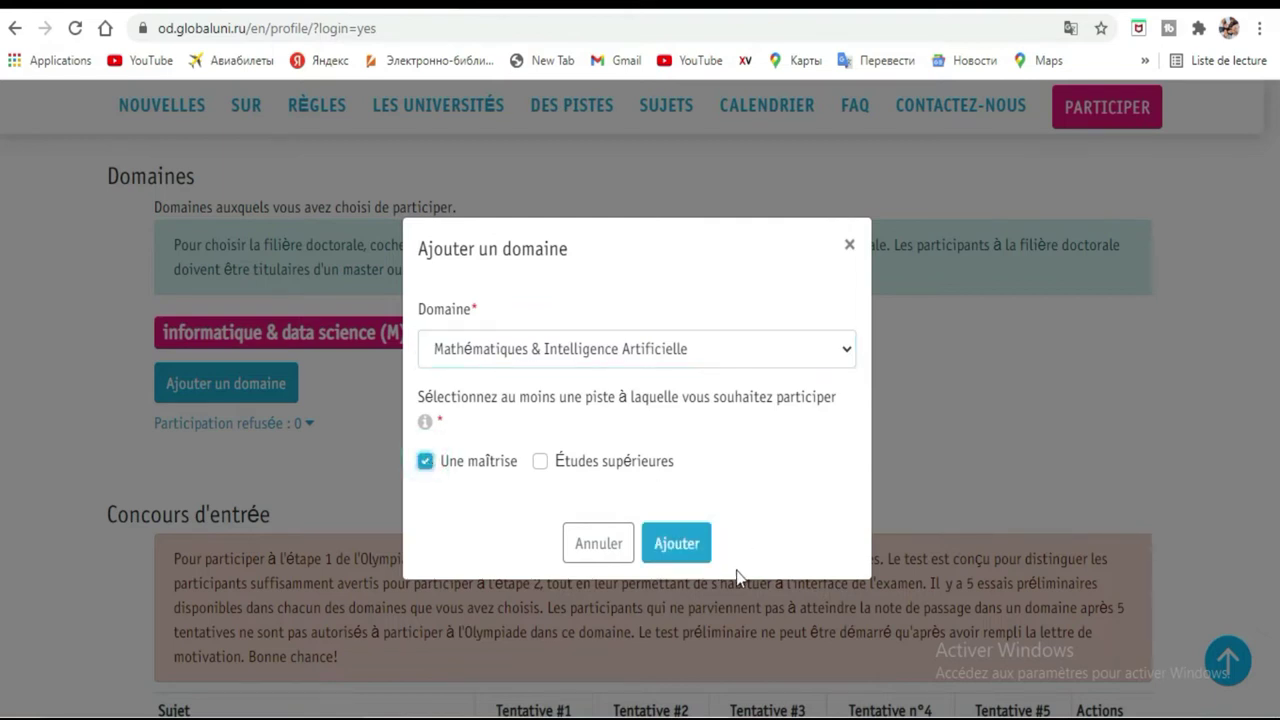
{"action": "left_click", "coordinate": [676, 547]}
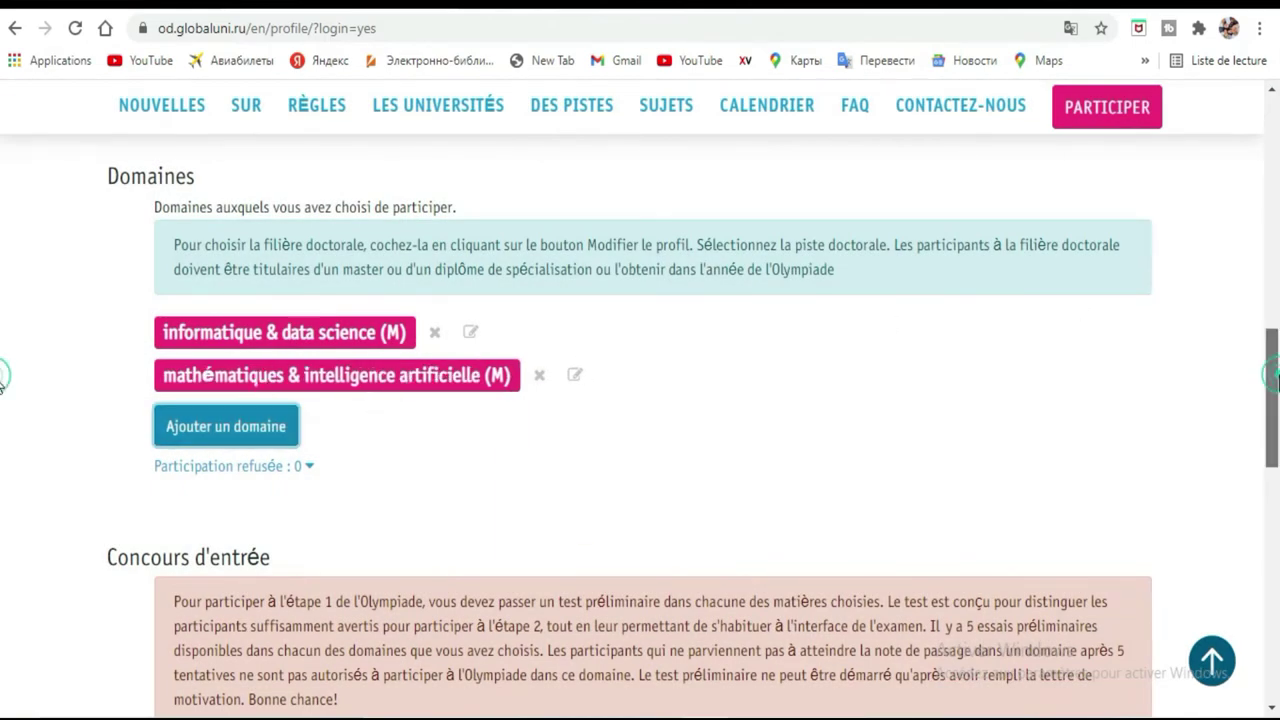
Step: Reload the profile page with the form resubmitted and check the entrance scores in the entrance test table
{"action": "scroll", "coordinate": [1277, 380], "scroll_direction": "down", "scroll_amount": 4}
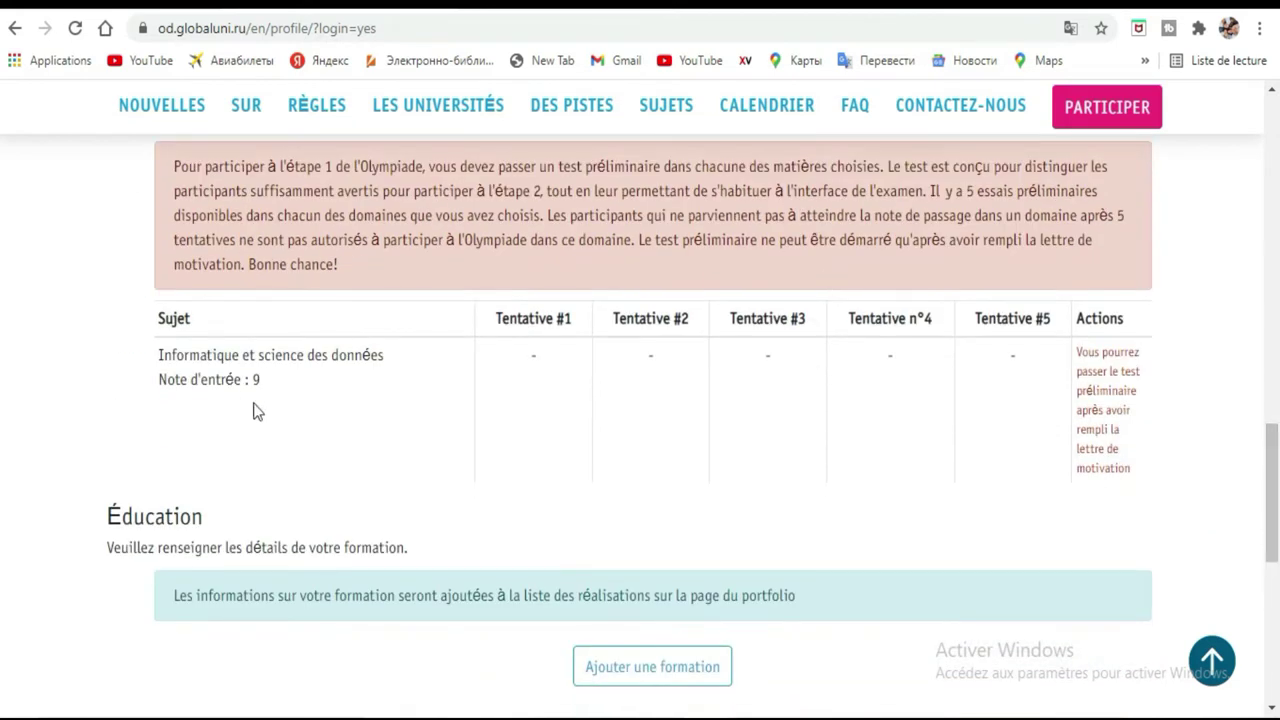
{"action": "left_click", "coordinate": [76, 30]}
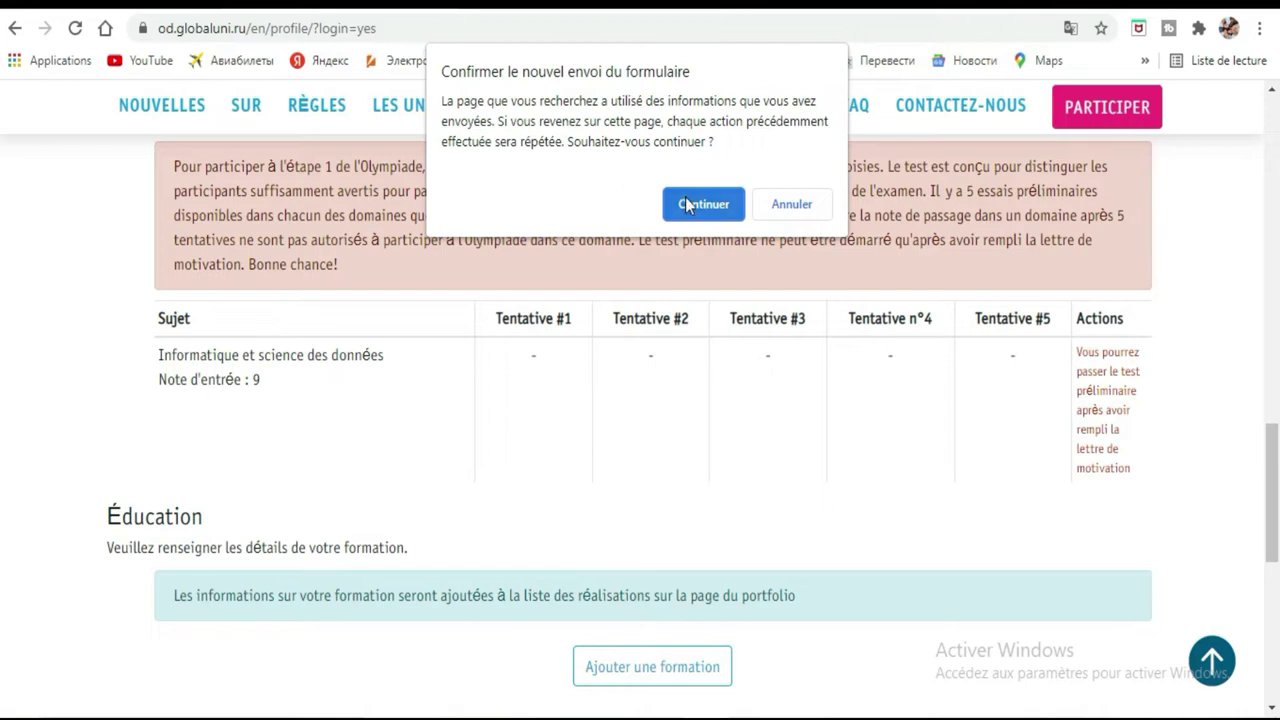
{"action": "left_click", "coordinate": [690, 204]}
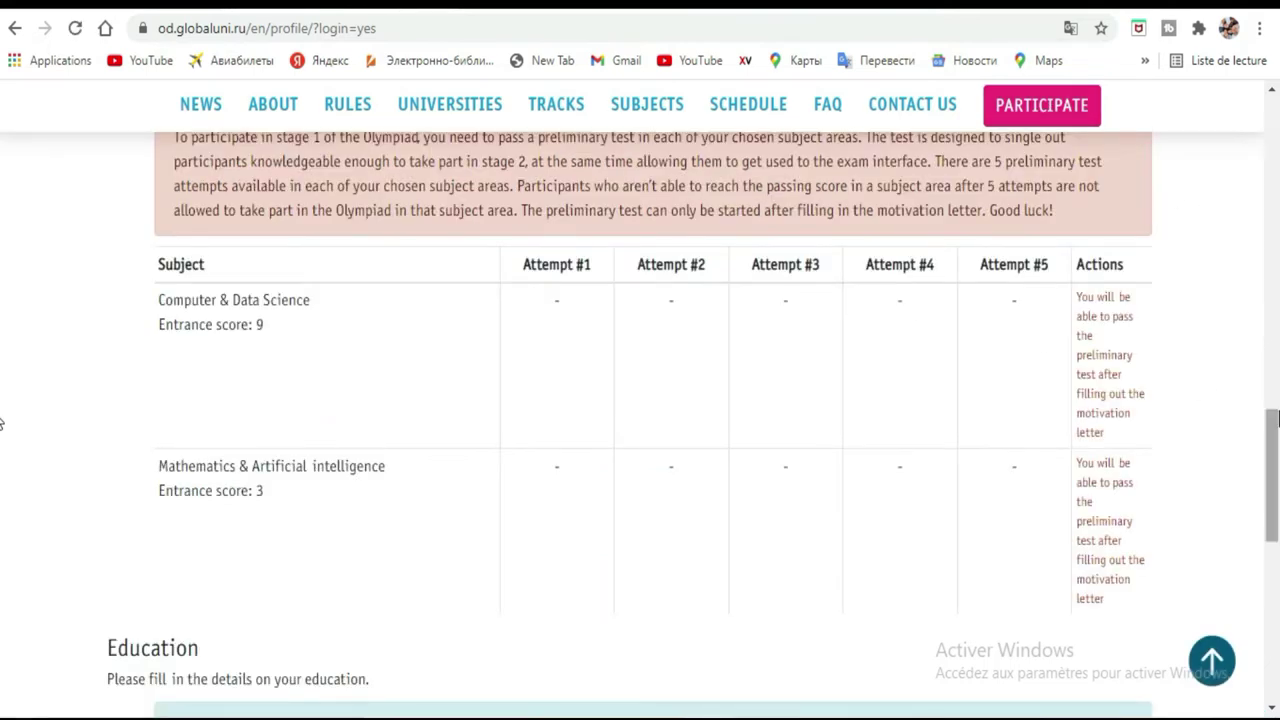
{"action": "scroll", "coordinate": [1277, 452], "scroll_direction": "down", "scroll_amount": 1}
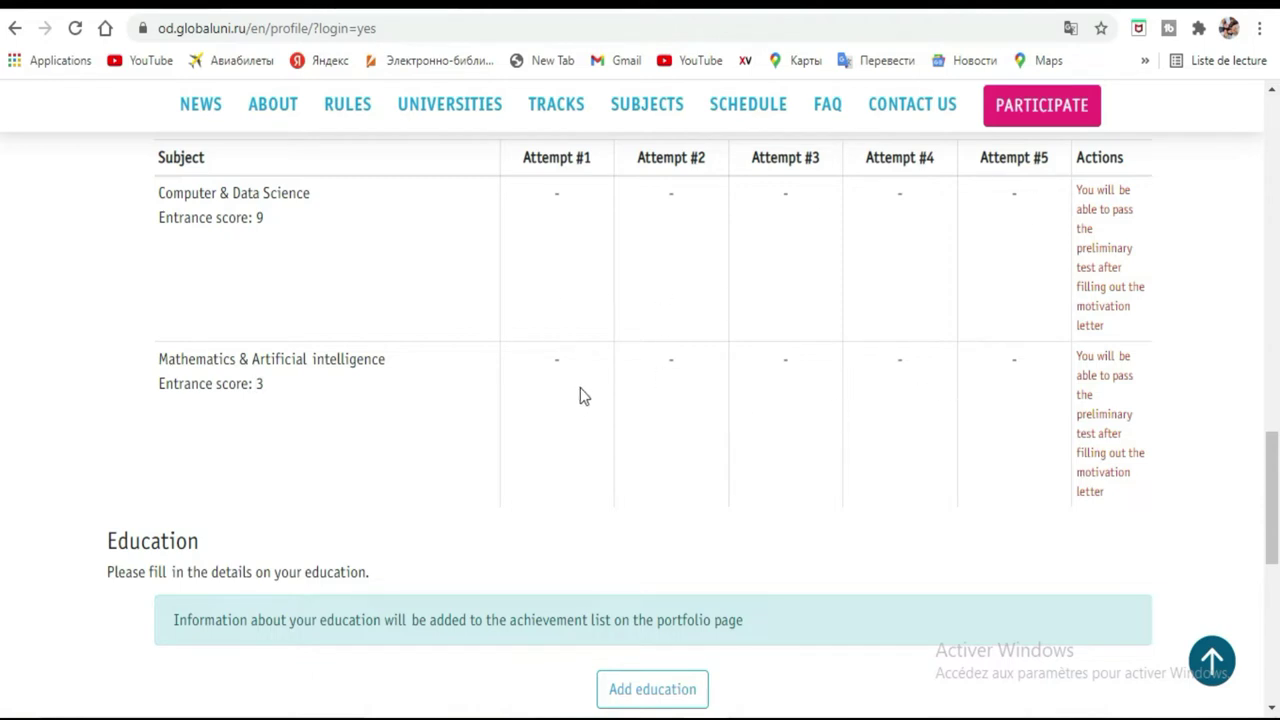
{"action": "double_click", "coordinate": [266, 386]}
Step: Translate the profile page into French and look through the fields of a new education entry
{"action": "left_click_drag", "start_coordinate": [1273, 462], "coordinate": [1273, 536]}
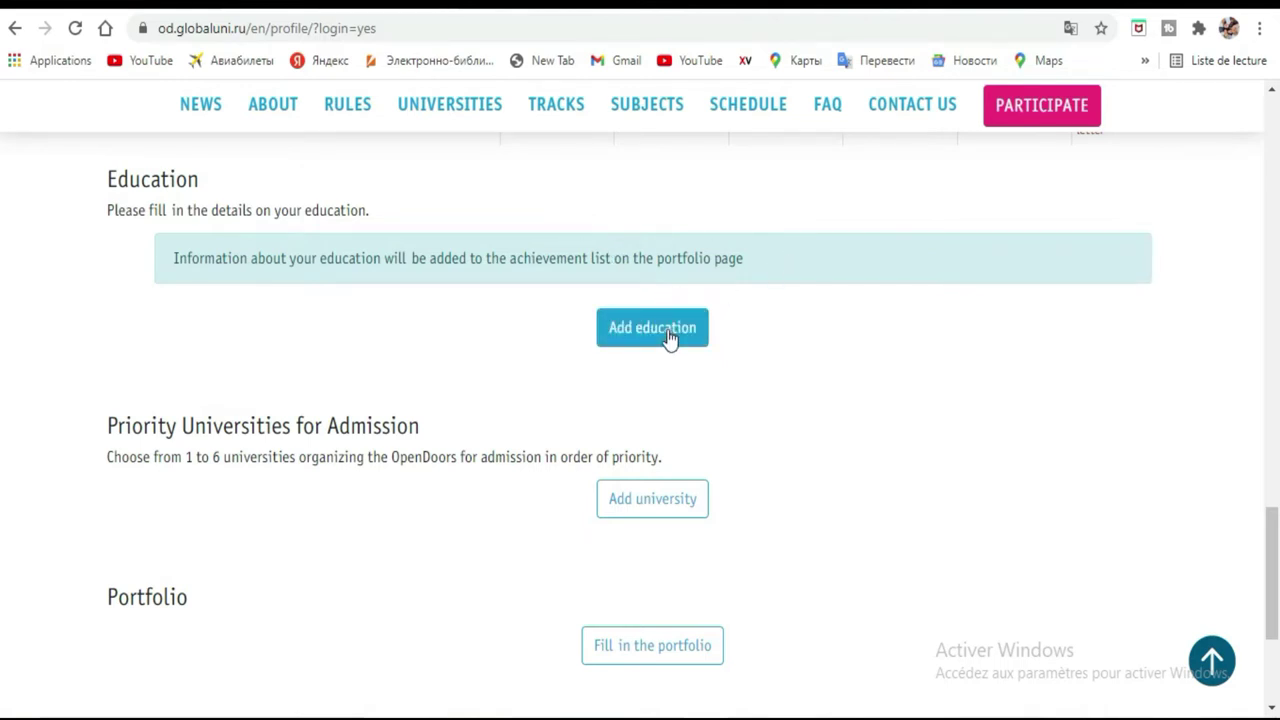
{"action": "left_click", "coordinate": [1070, 28]}
{"action": "left_click", "coordinate": [959, 66]}
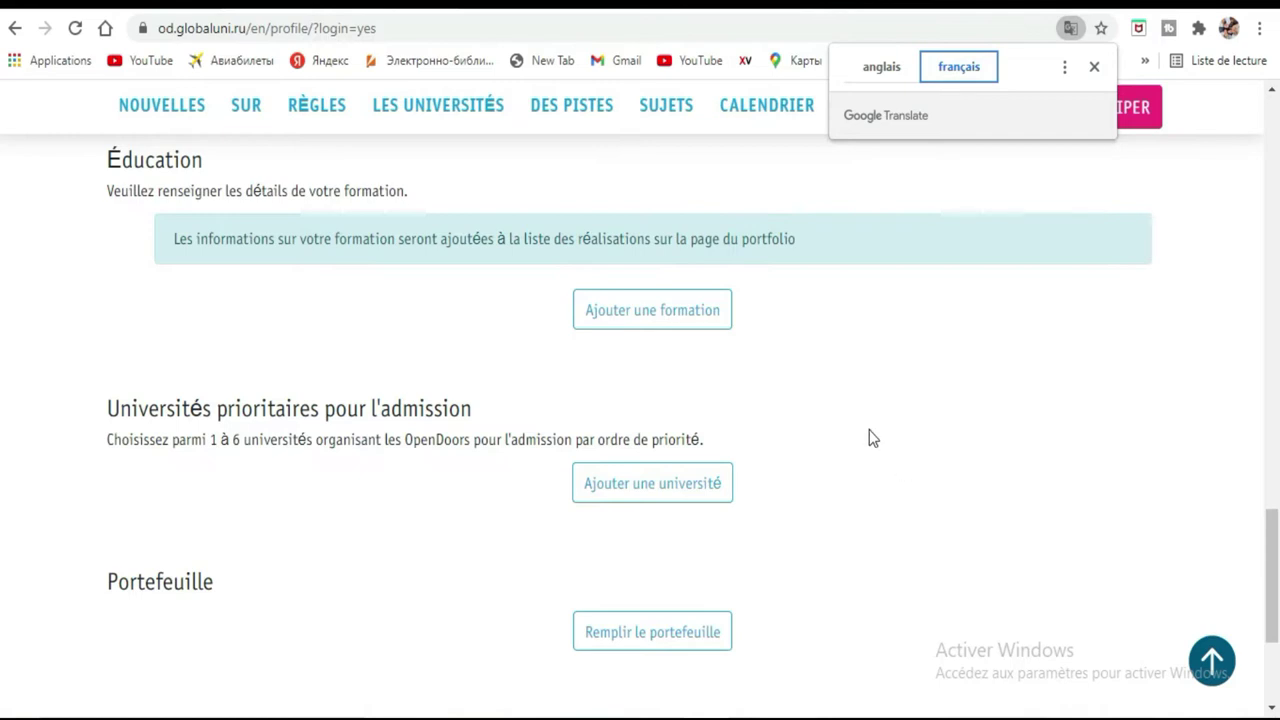
{"action": "left_click", "coordinate": [631, 324]}
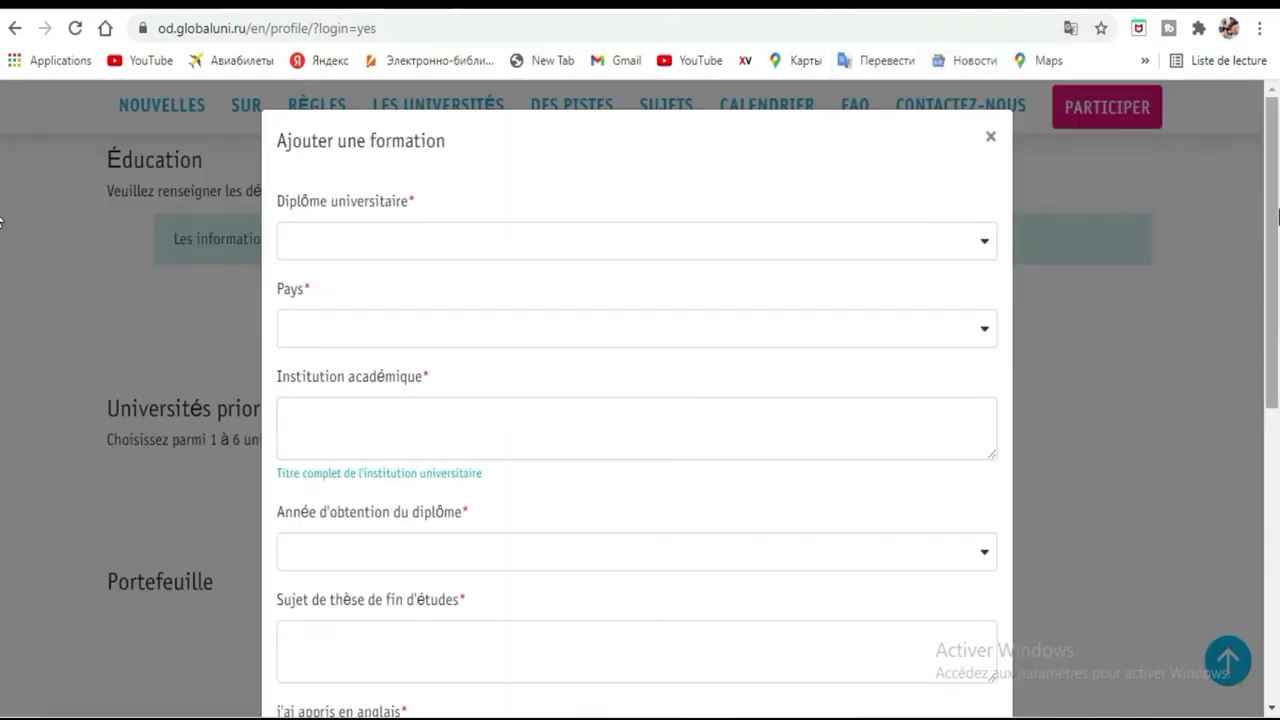
{"action": "scroll", "coordinate": [1262, 290], "scroll_direction": "down", "scroll_amount": 2}
{"action": "scroll", "coordinate": [1277, 312], "scroll_direction": "down", "scroll_amount": 1}
{"action": "scroll", "coordinate": [1277, 316], "scroll_direction": "up", "scroll_amount": 1}
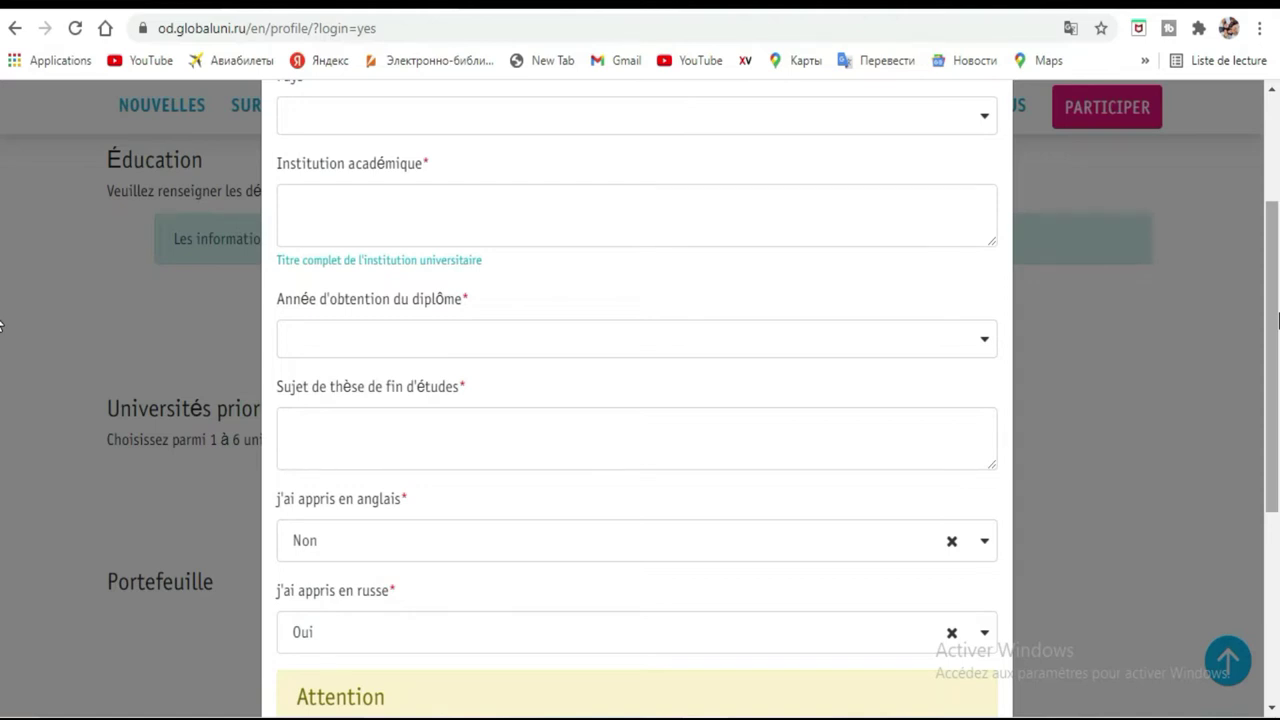
{"action": "scroll", "coordinate": [1277, 320], "scroll_direction": "up", "scroll_amount": 2}
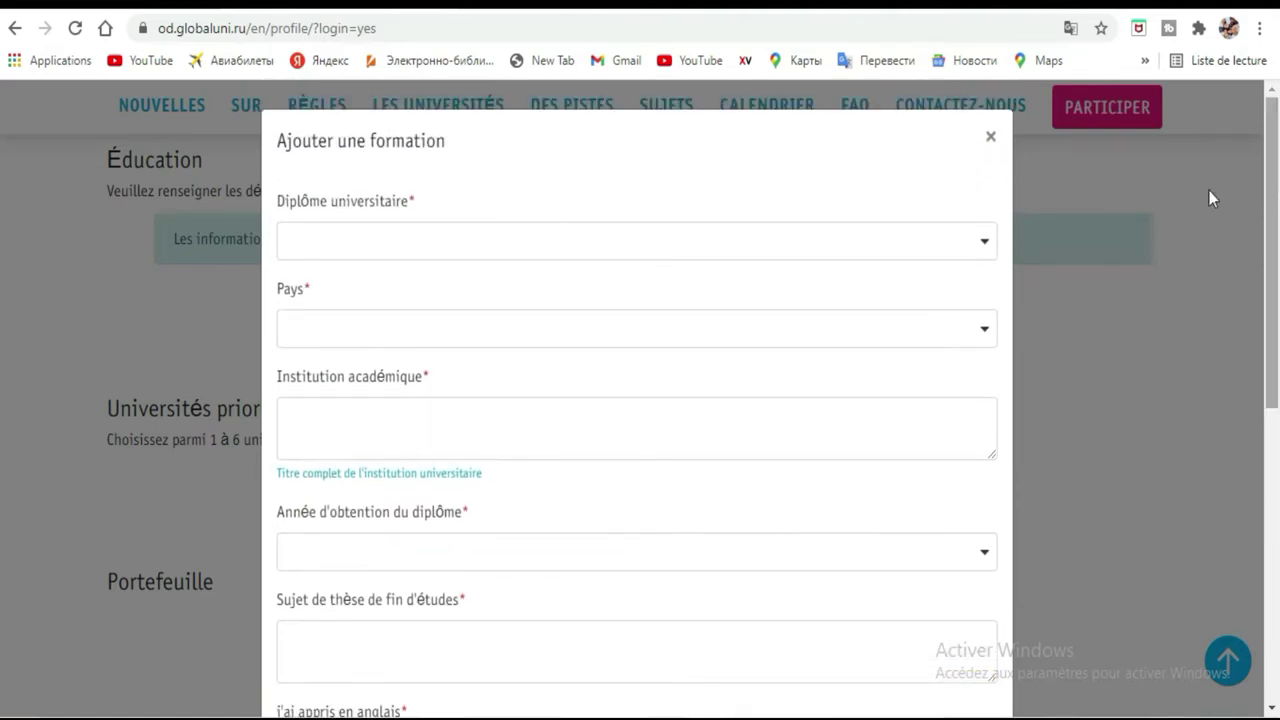
Step: Compare the academic degree options in French and English, leaving the page in English
{"action": "left_click", "coordinate": [972, 251]}
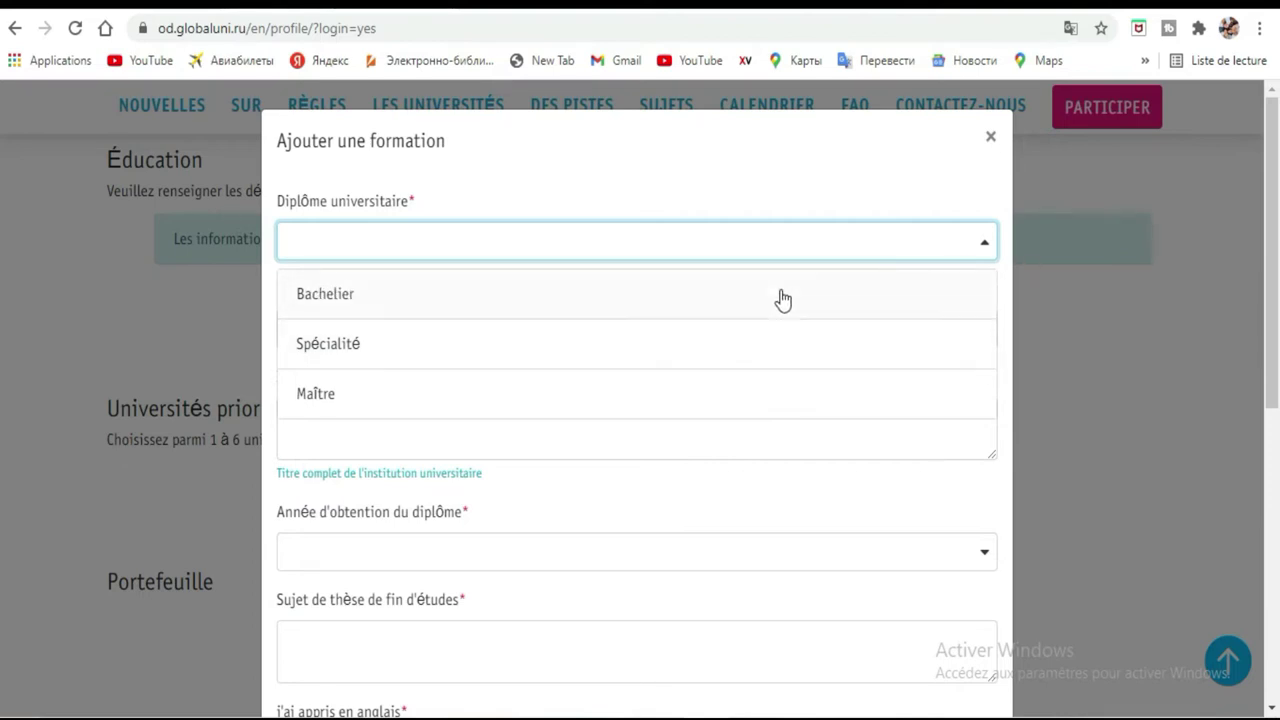
{"action": "left_click", "coordinate": [1072, 30]}
{"action": "left_click", "coordinate": [881, 70]}
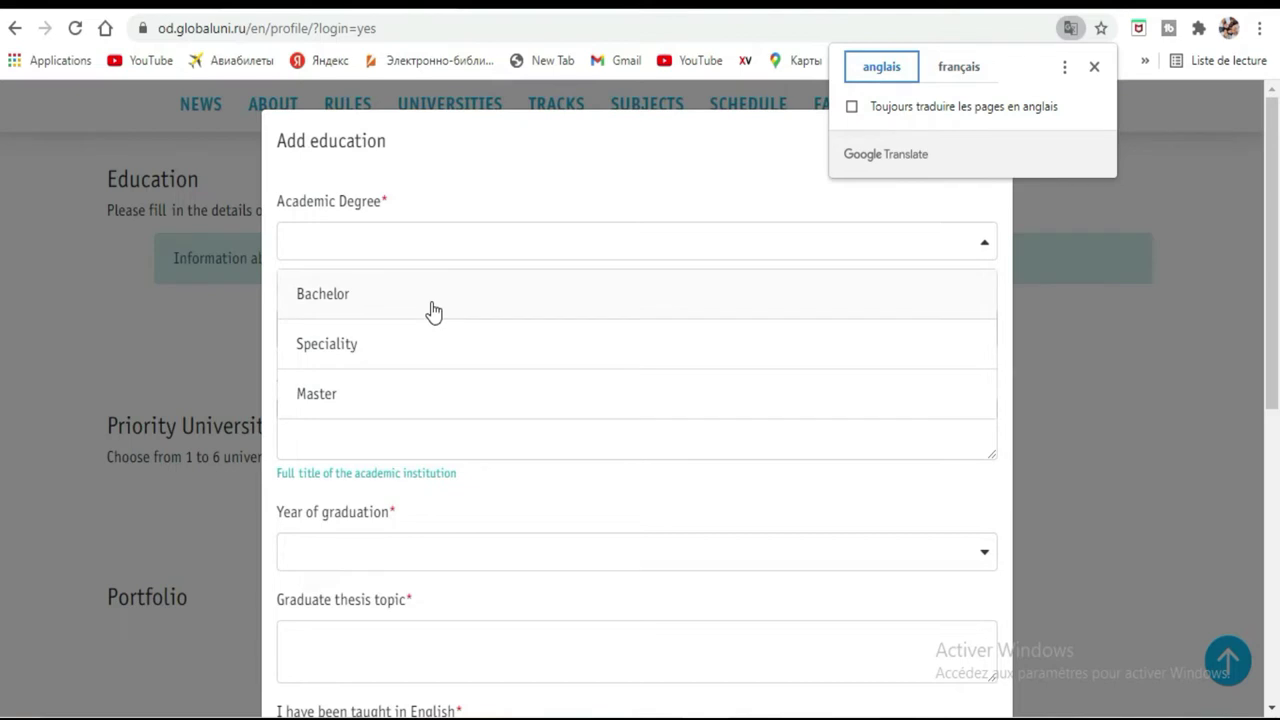
{"action": "left_click", "coordinate": [955, 68]}
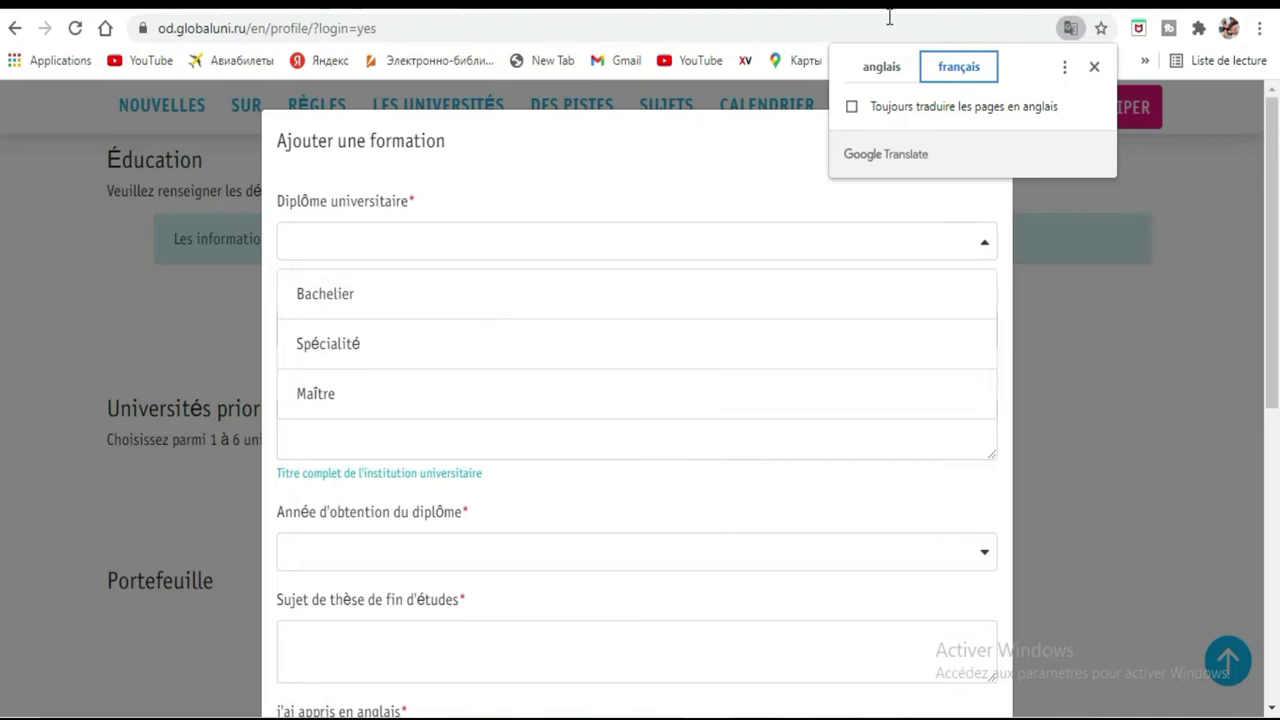
{"action": "left_click", "coordinate": [885, 67]}
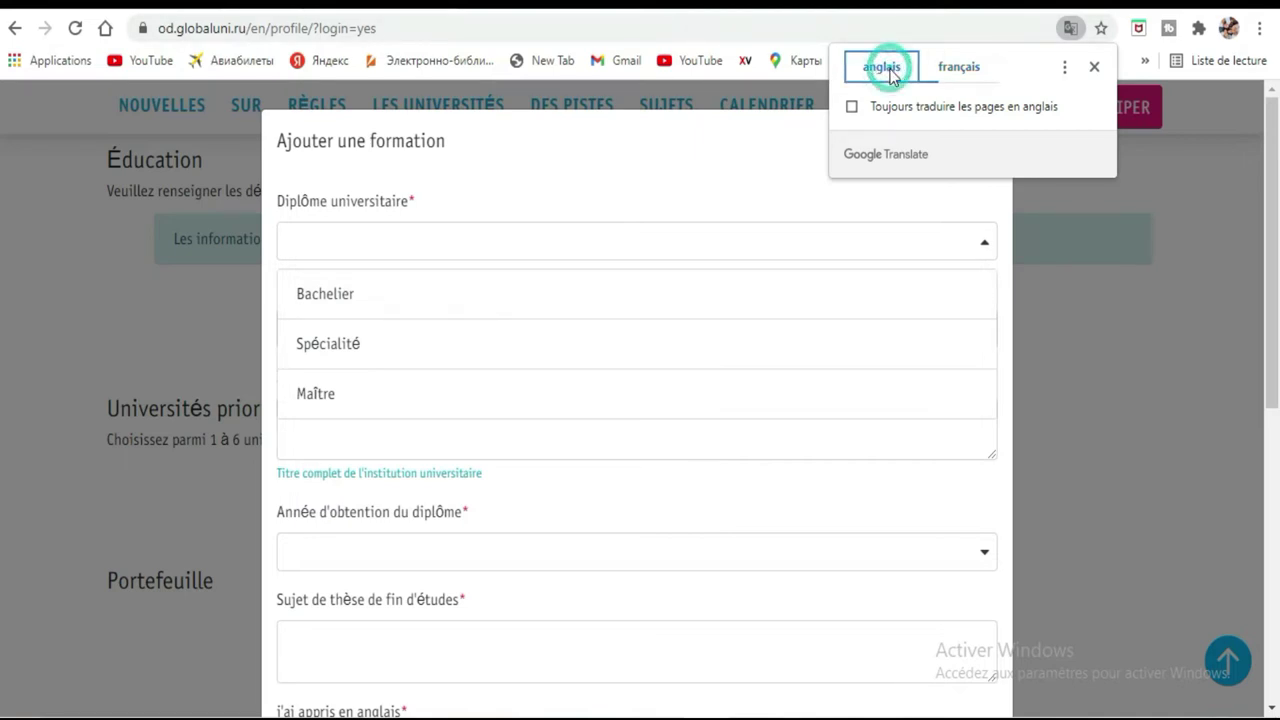
{"action": "left_click", "coordinate": [1094, 68]}
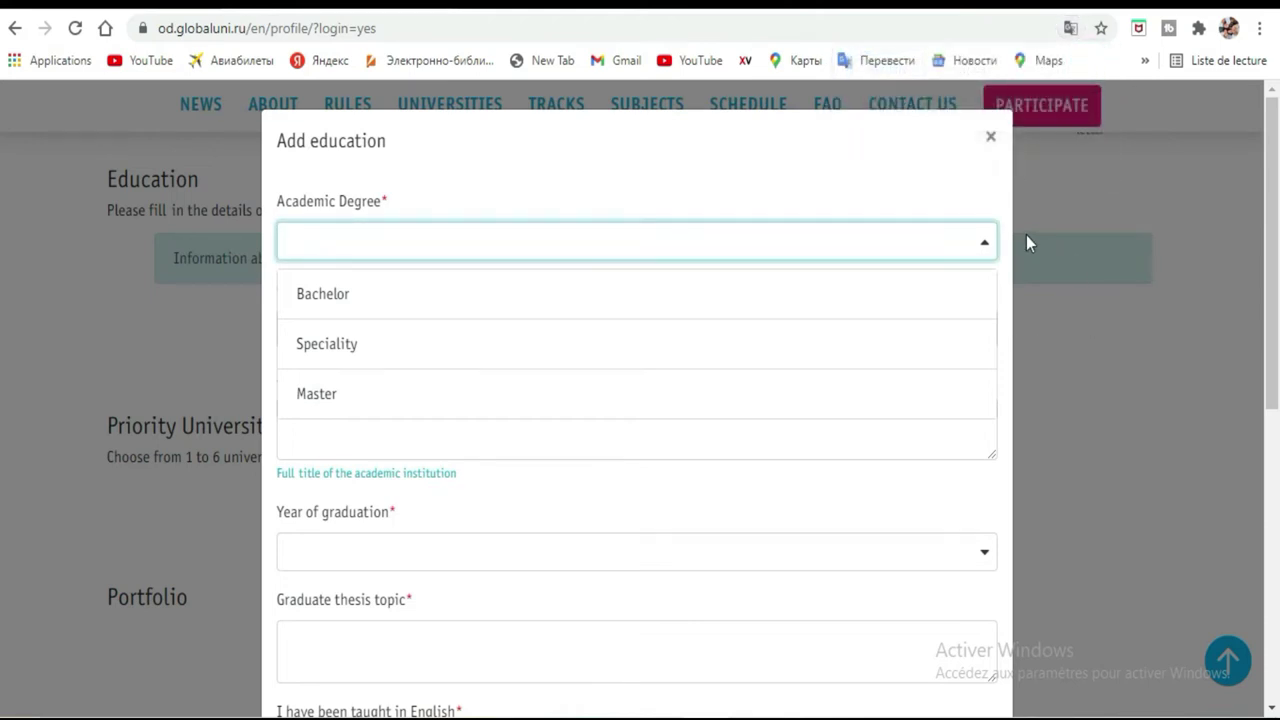
Step: Try Bachelor and Master as the academic degree of the education entry, ending with Bachelor
{"action": "left_click", "coordinate": [378, 304]}
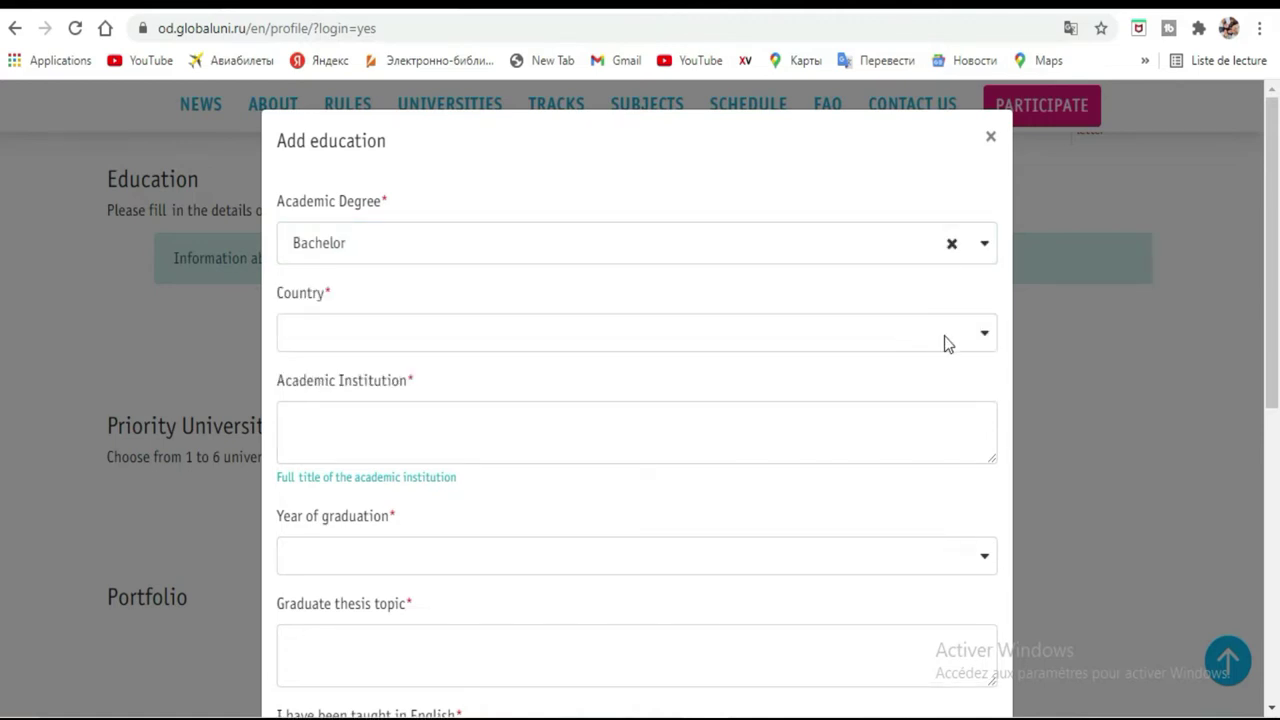
{"action": "left_click", "coordinate": [985, 246]}
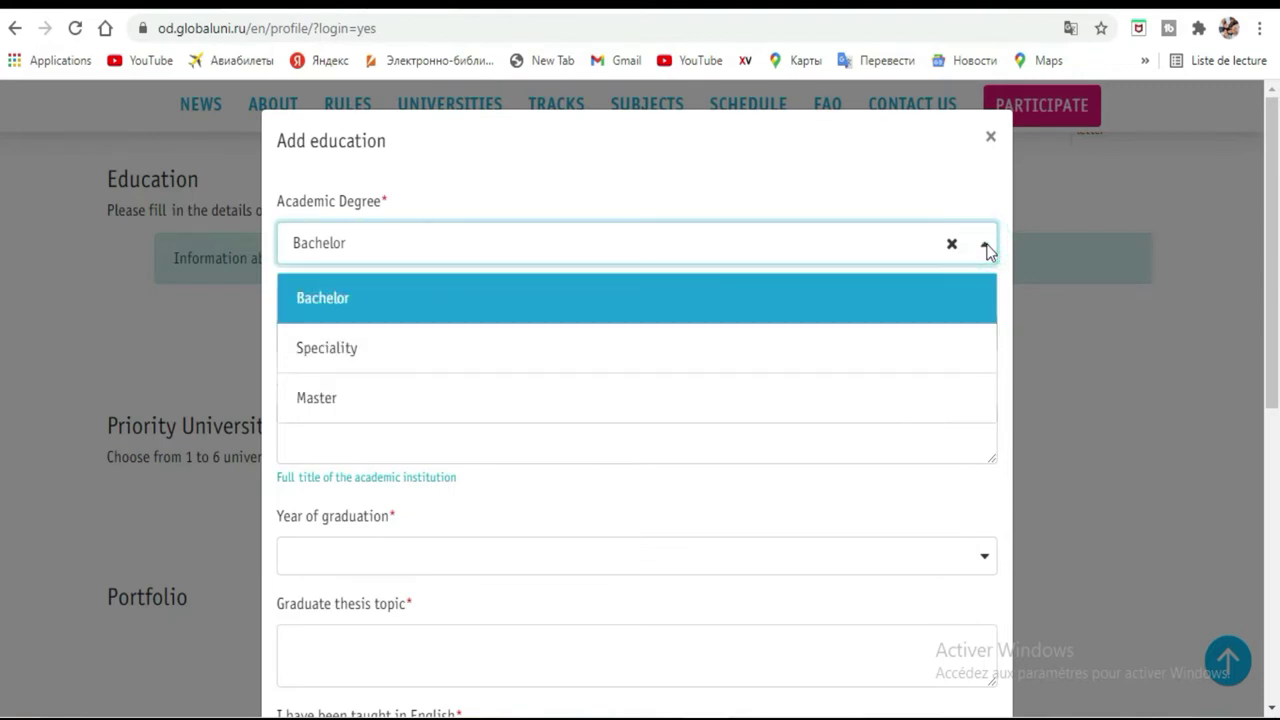
{"action": "left_click", "coordinate": [316, 398]}
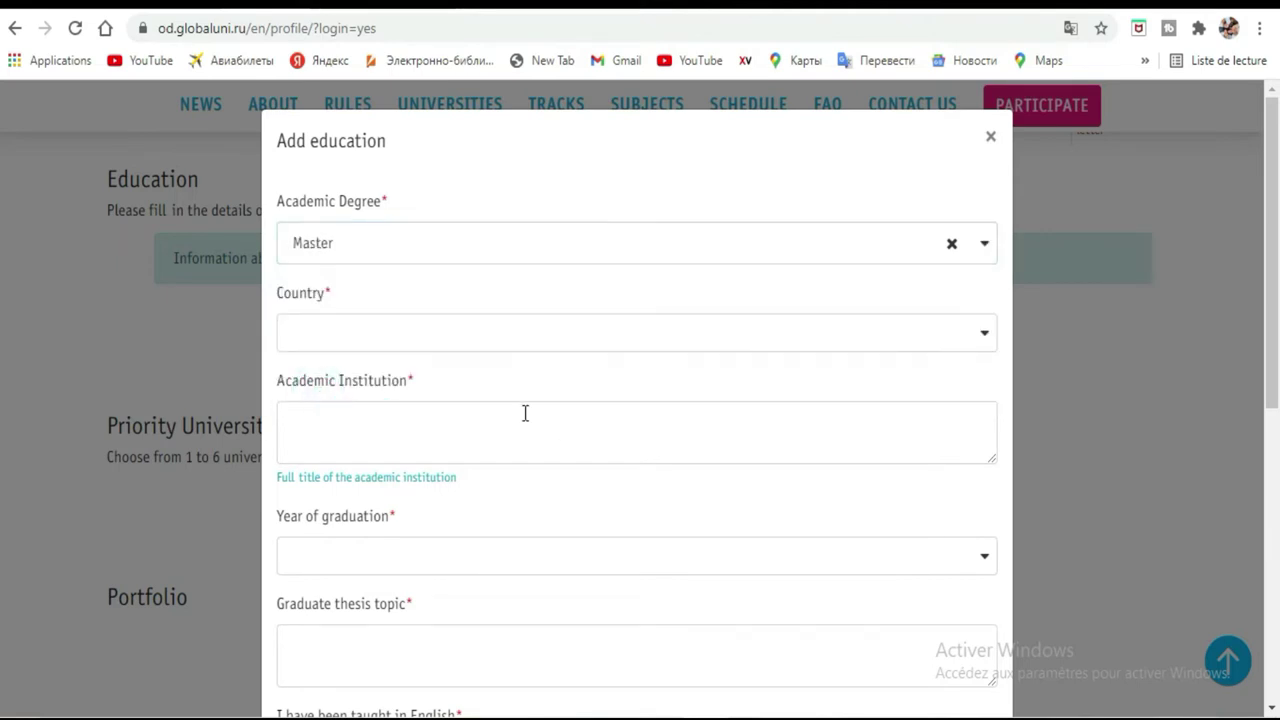
{"action": "left_click", "coordinate": [984, 247]}
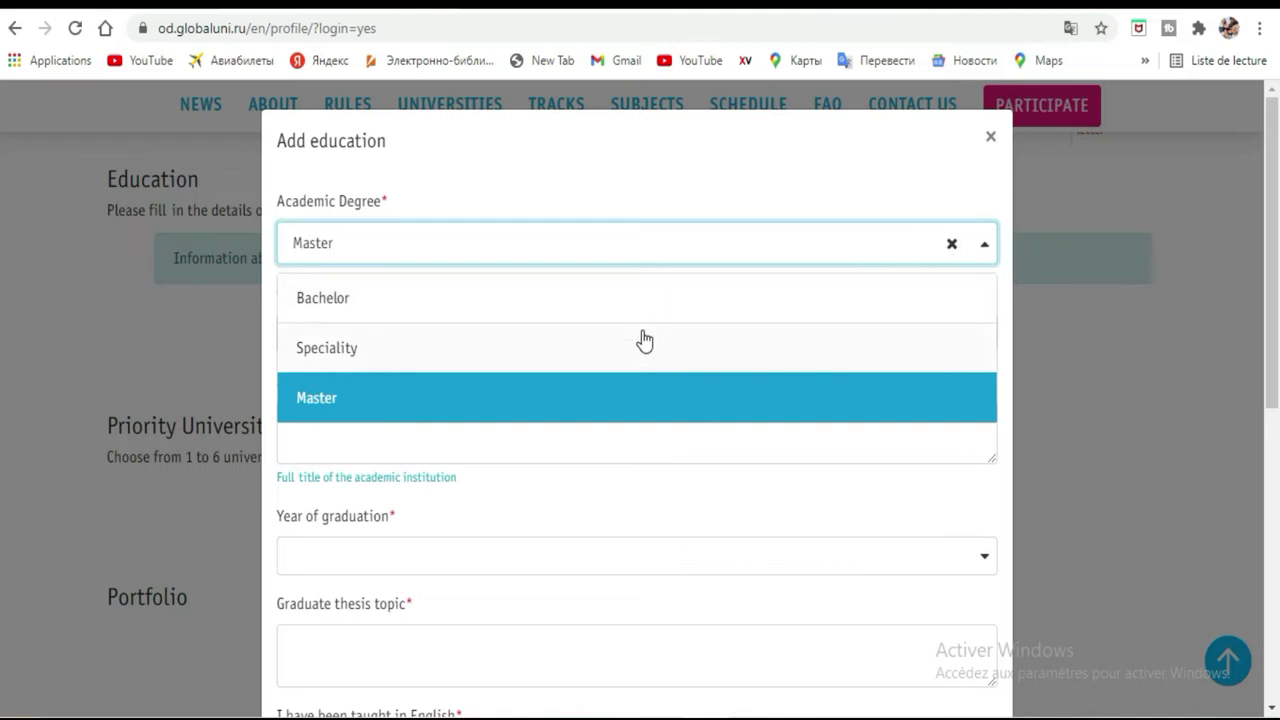
{"action": "left_click", "coordinate": [346, 300]}
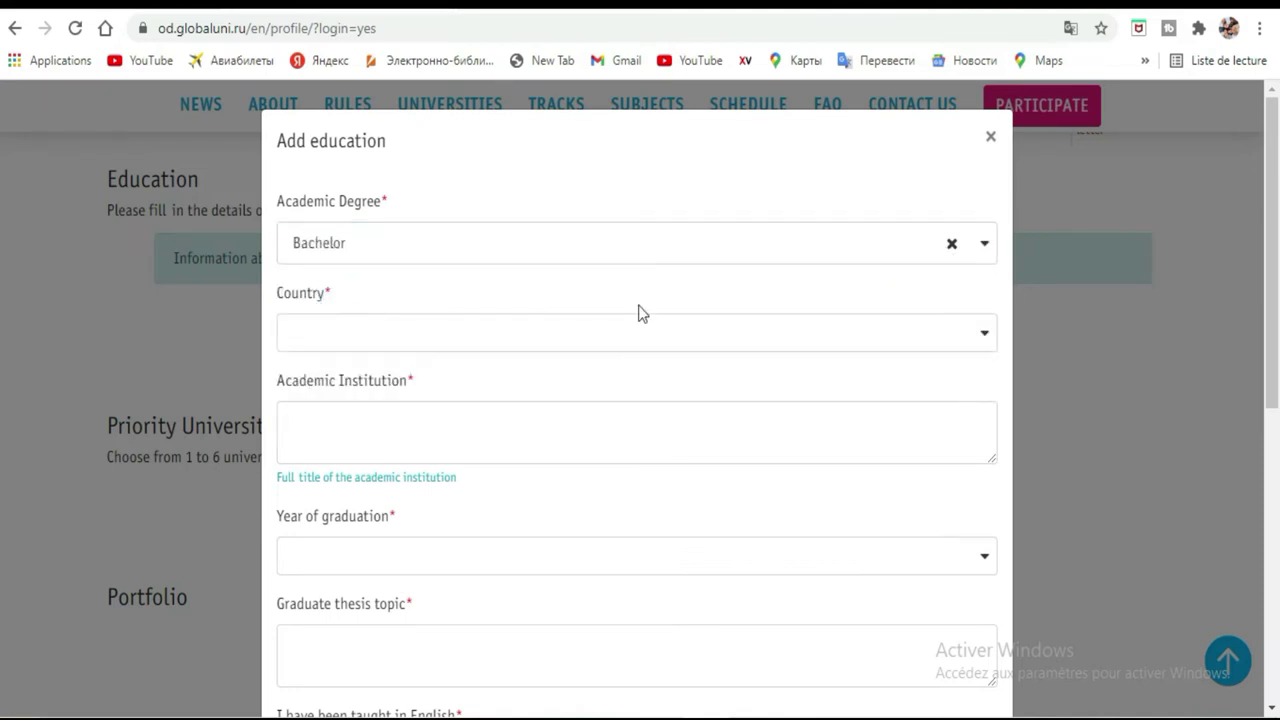
Step: Set the education entry's country to Côte d`Ivoire and its year of graduation to 2020
{"action": "left_click", "coordinate": [955, 322]}
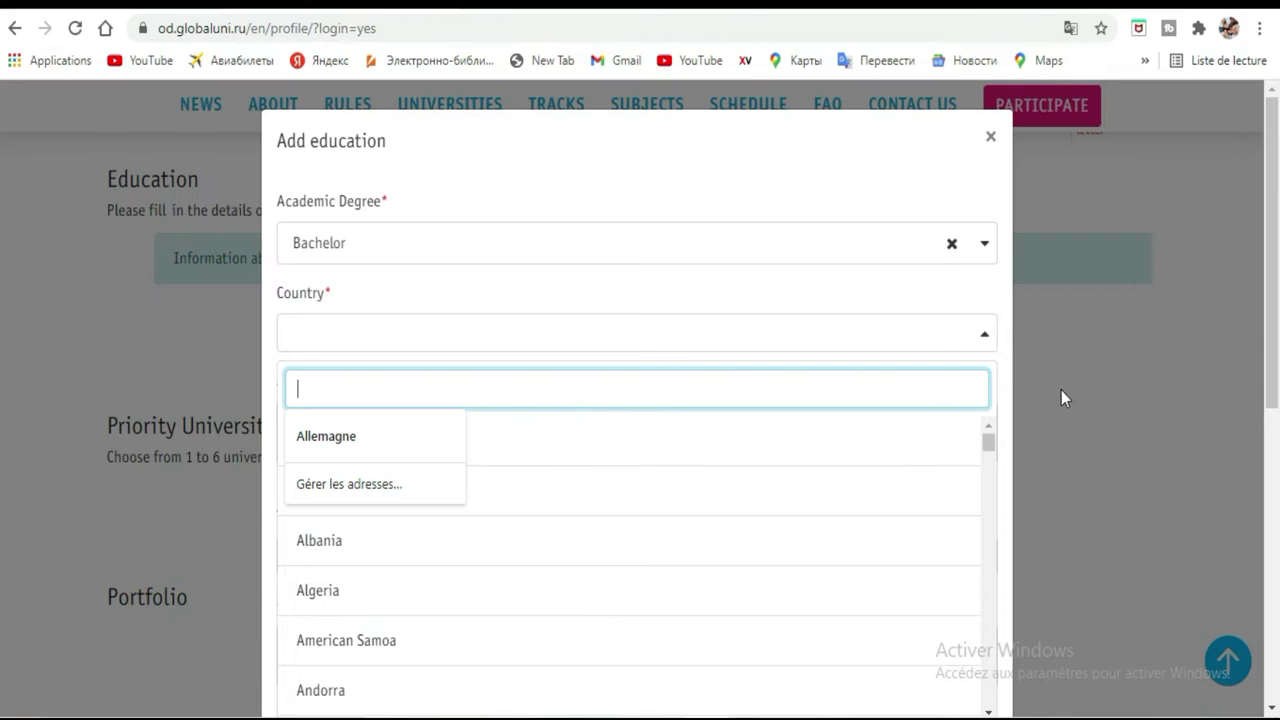
{"action": "left_click_drag", "start_coordinate": [993, 446], "coordinate": [989, 502]}
{"action": "left_click", "coordinate": [526, 567]}
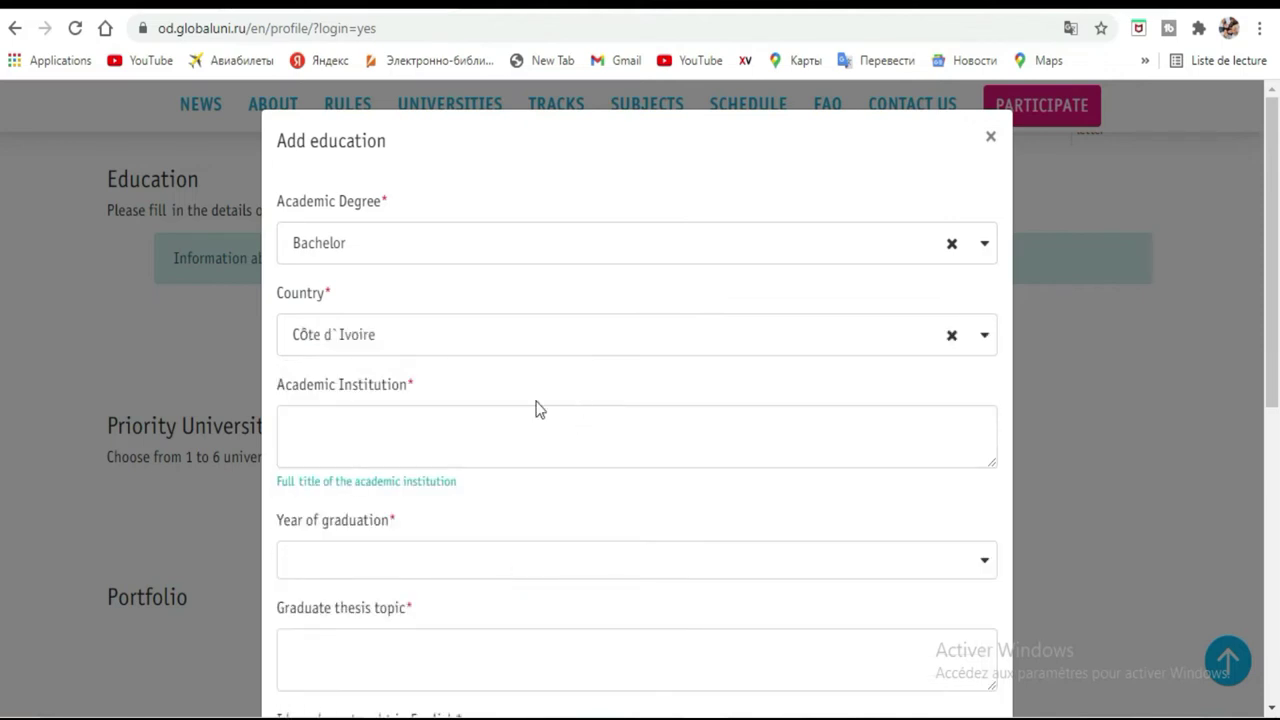
{"action": "left_click", "coordinate": [380, 424]}
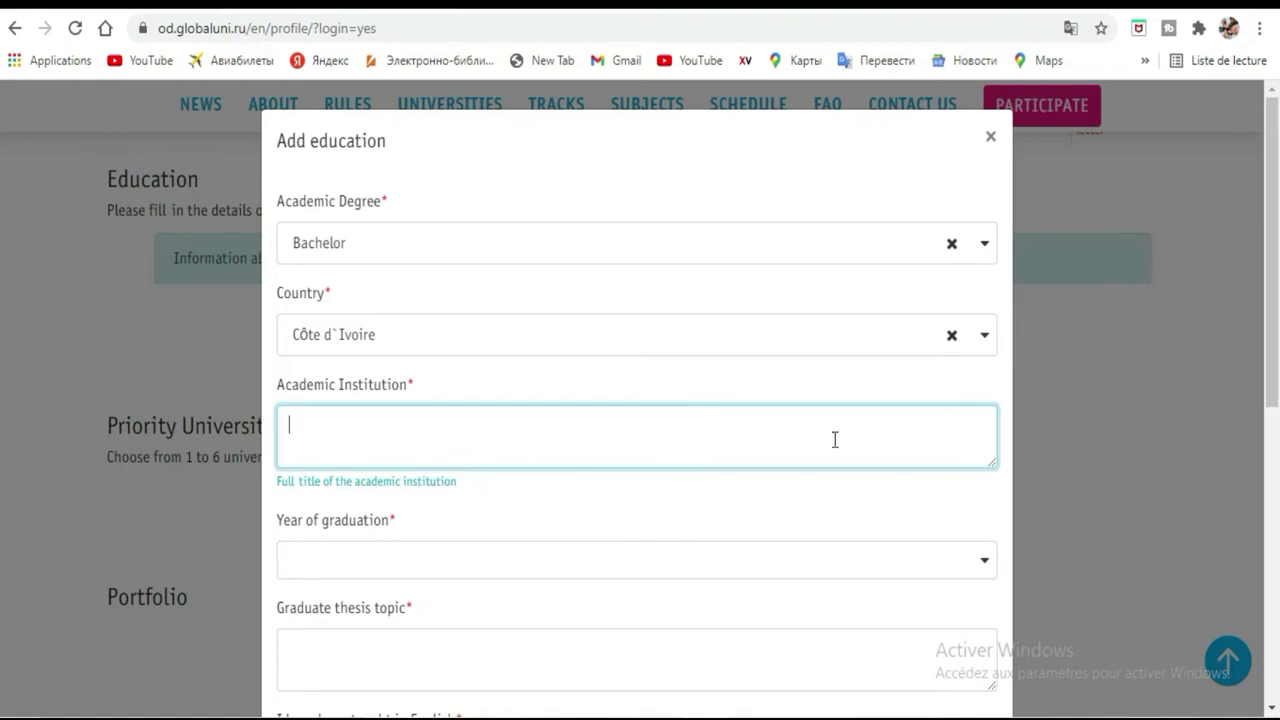
{"action": "left_click", "coordinate": [979, 566]}
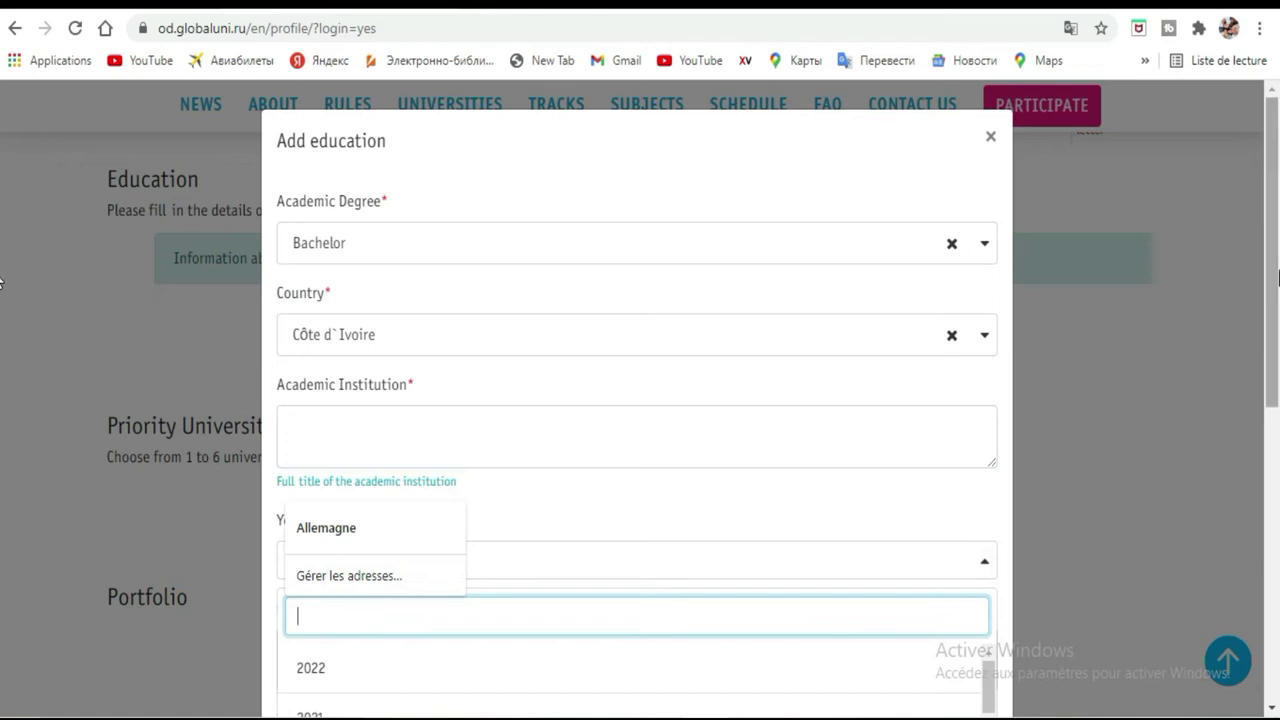
{"action": "scroll", "coordinate": [740, 455], "scroll_direction": "down", "scroll_amount": 3}
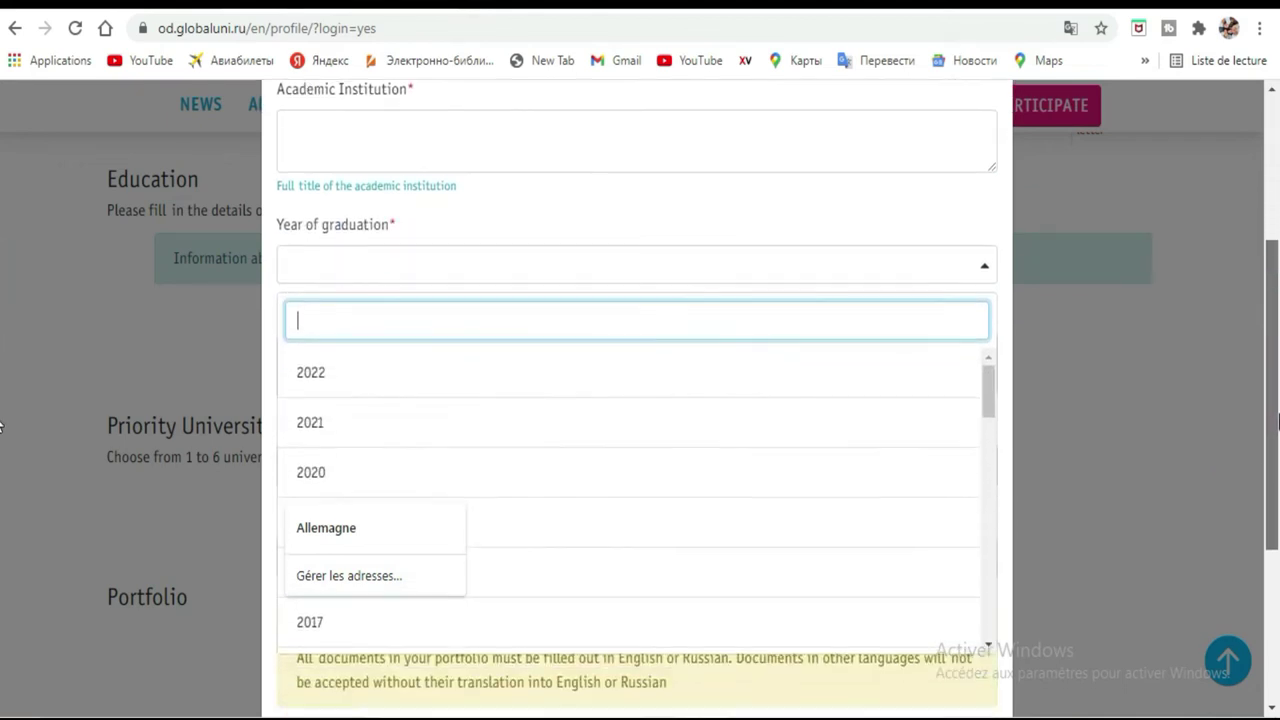
{"action": "left_click", "coordinate": [304, 470]}
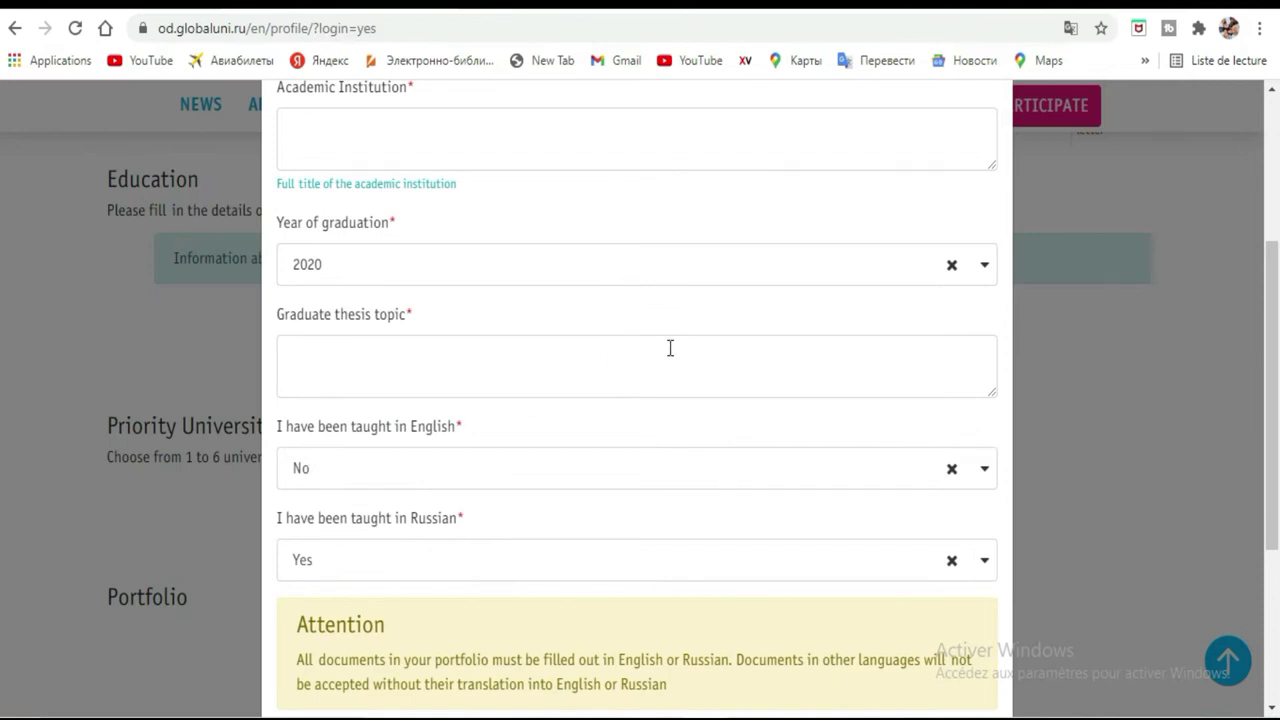
Step: Clear the answer on having been taught in English and close the education entry without saving it
{"action": "left_click", "coordinate": [405, 356]}
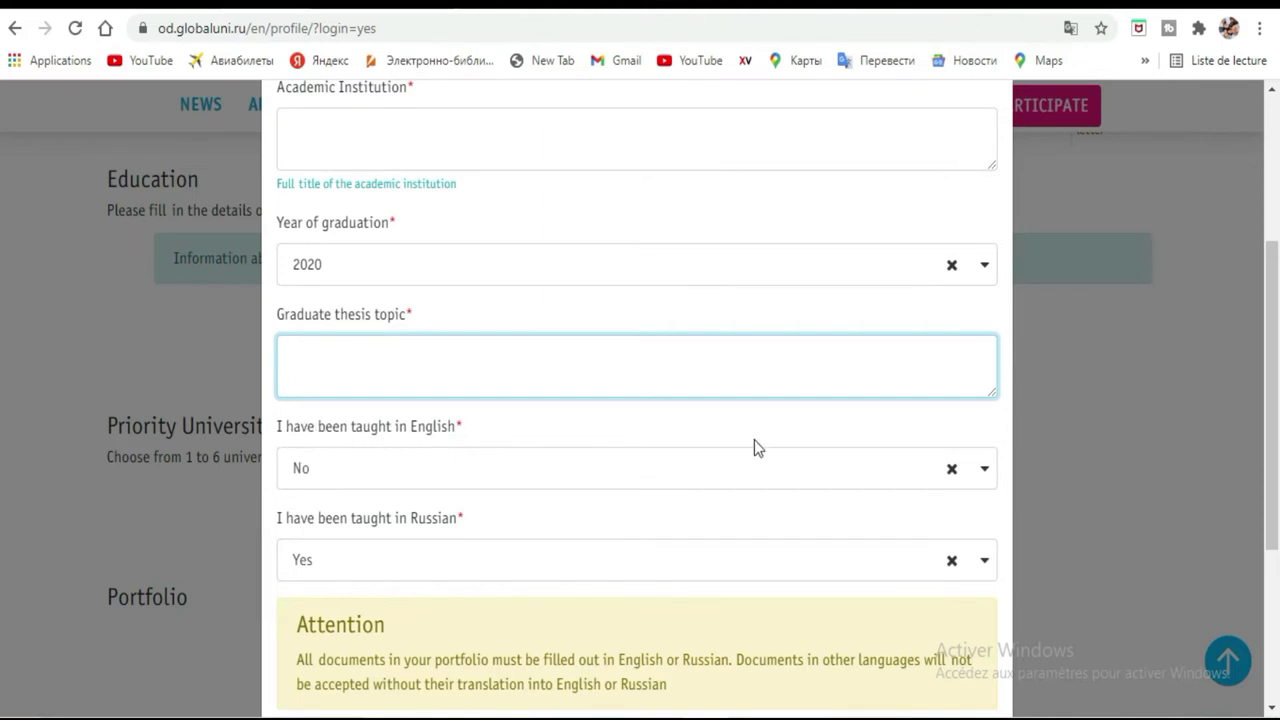
{"action": "left_click", "coordinate": [986, 470]}
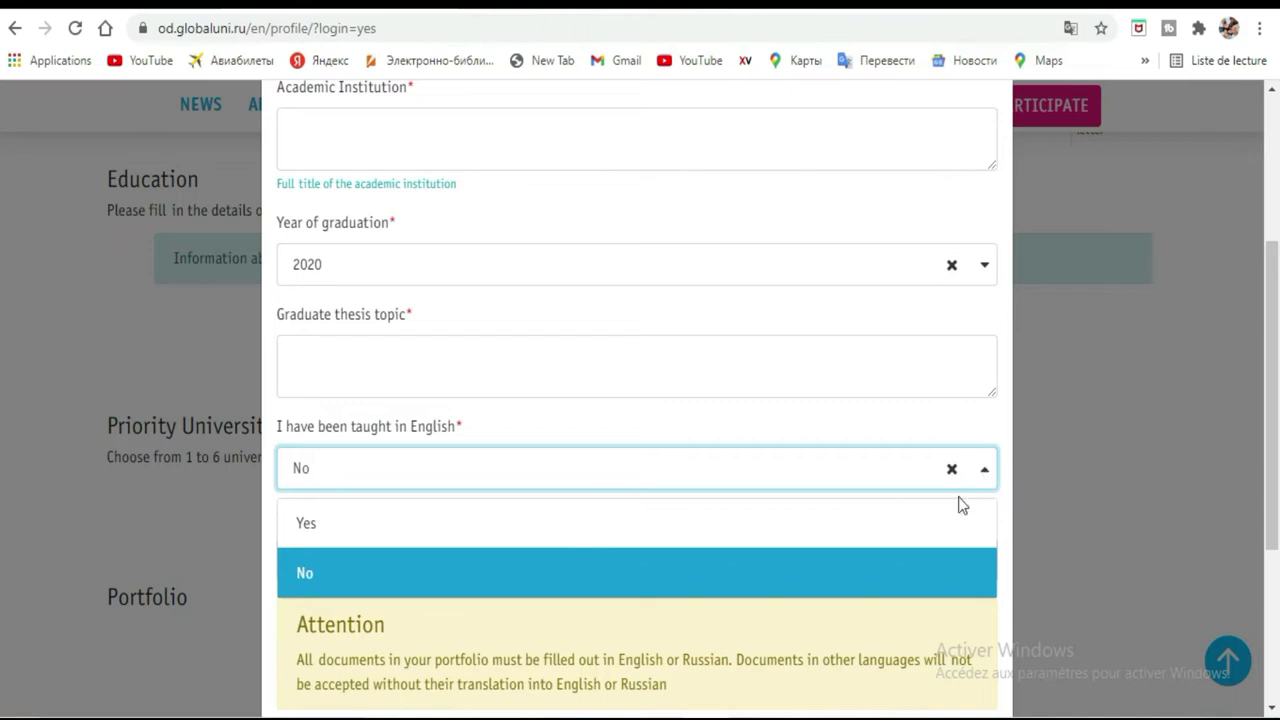
{"action": "left_click", "coordinate": [945, 581]}
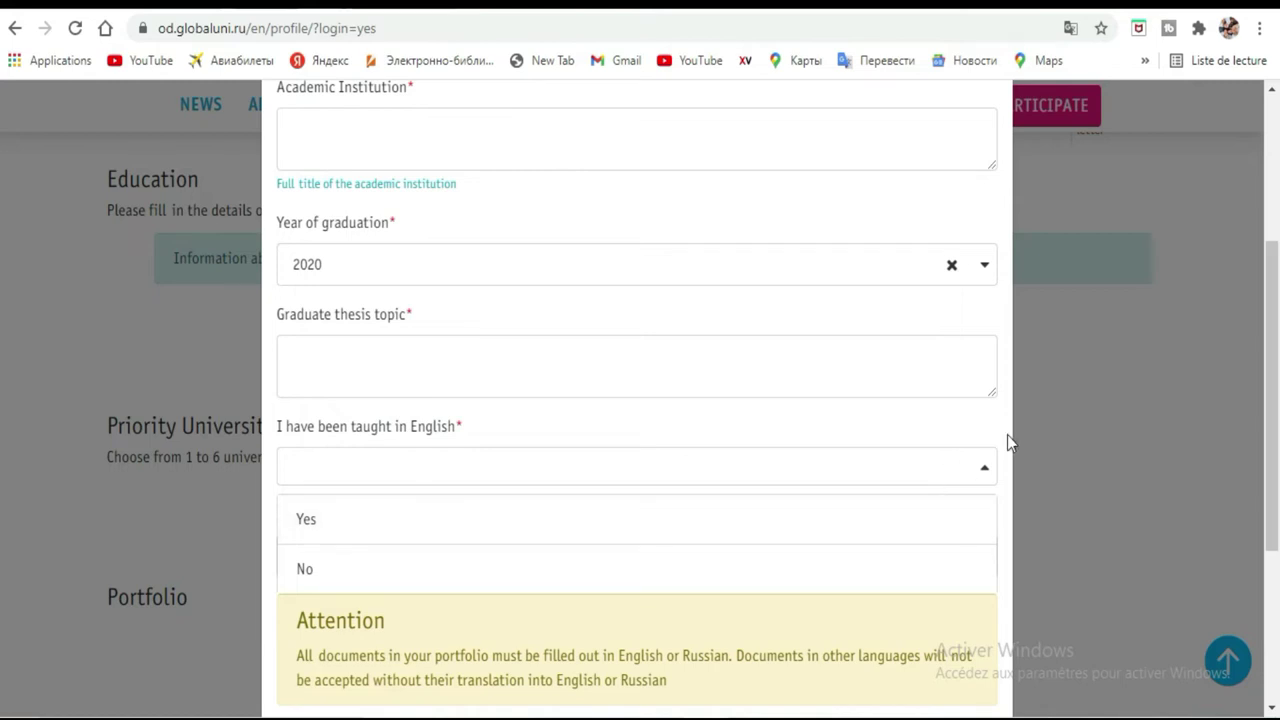
{"action": "left_click", "coordinate": [1145, 385]}
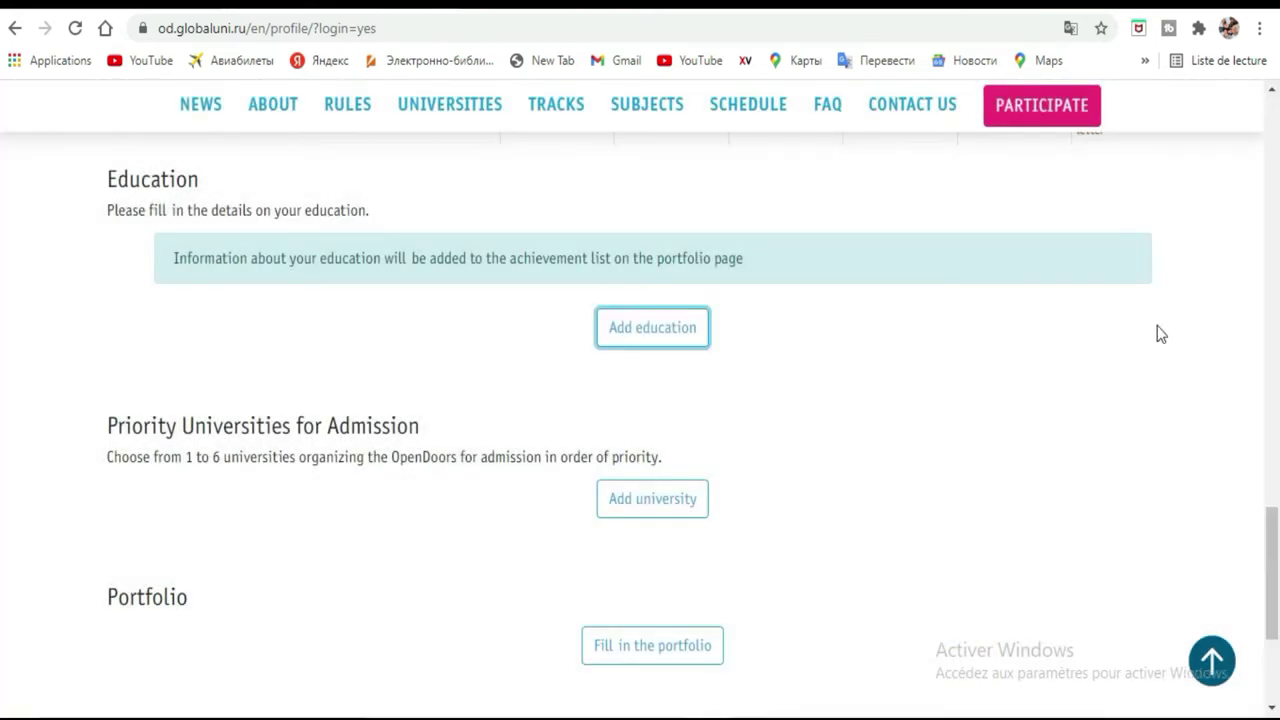
Step: Reopen a blank education entry, examine its teaching language and supporting documentation requirements, and close it unsaved
{"action": "left_click", "coordinate": [643, 341]}
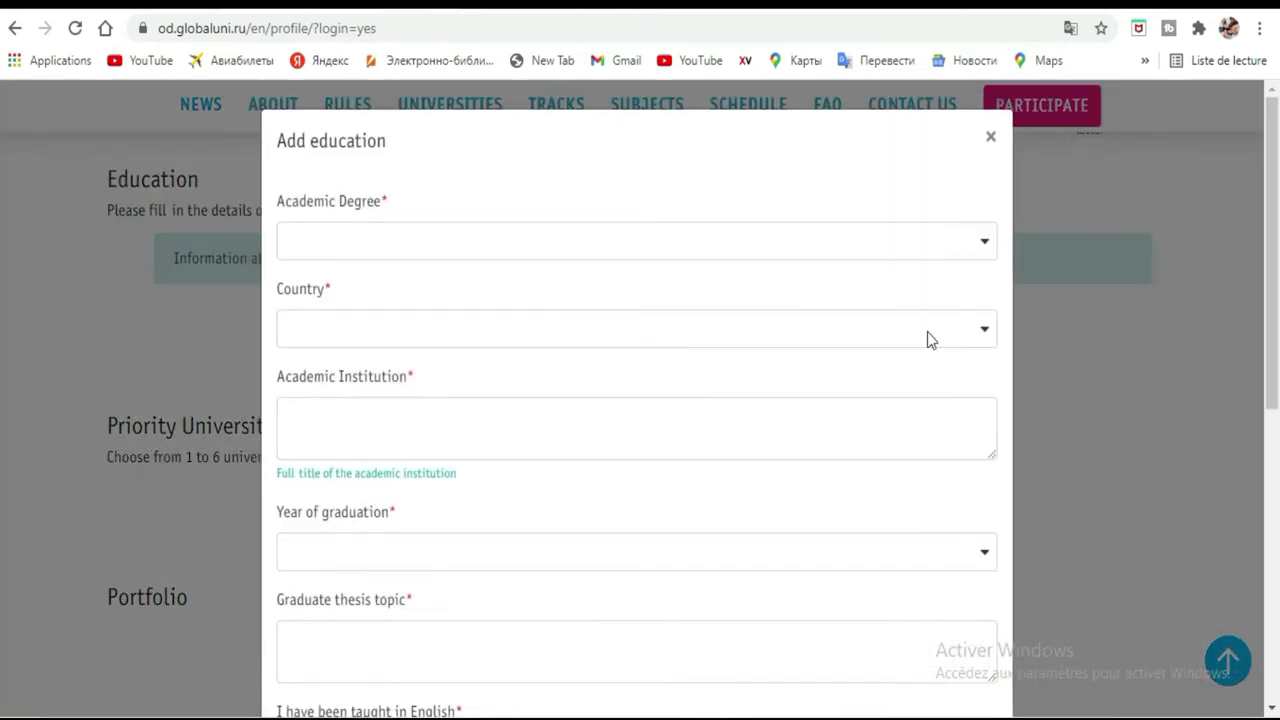
{"action": "left_click_drag", "start_coordinate": [1278, 197], "coordinate": [1278, 457]}
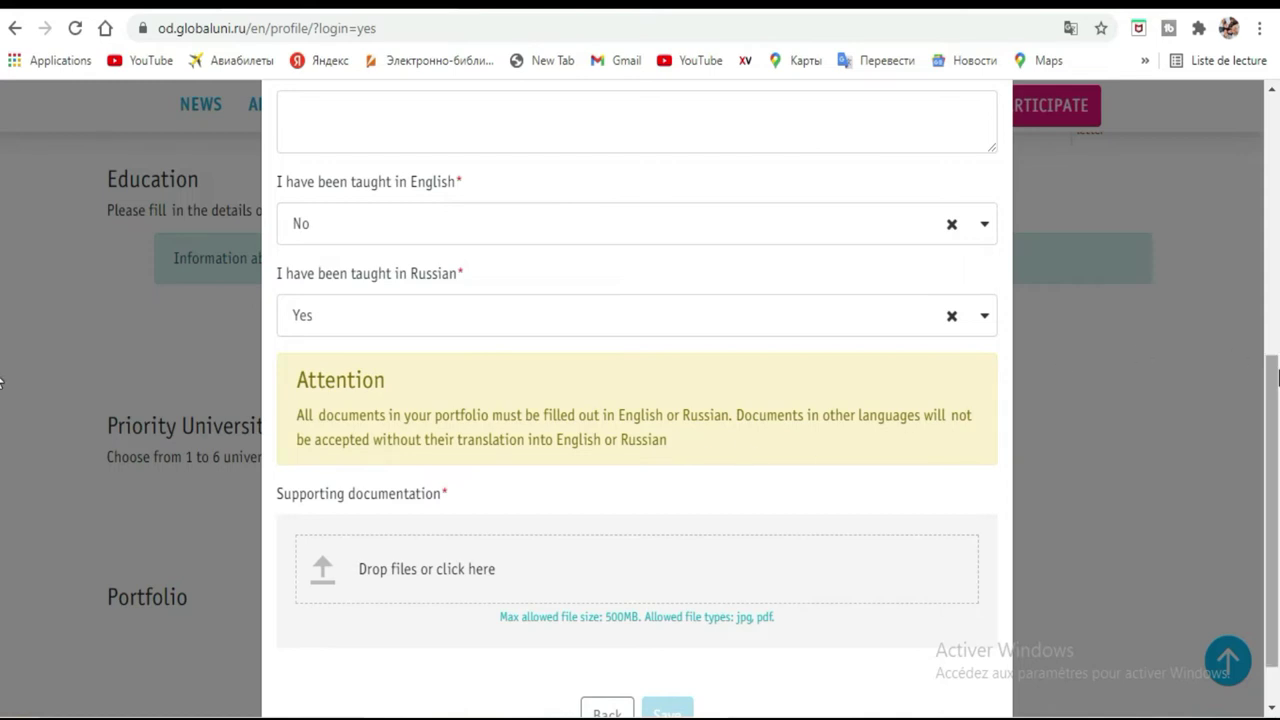
{"action": "scroll", "coordinate": [1277, 376], "scroll_direction": "down", "scroll_amount": 1}
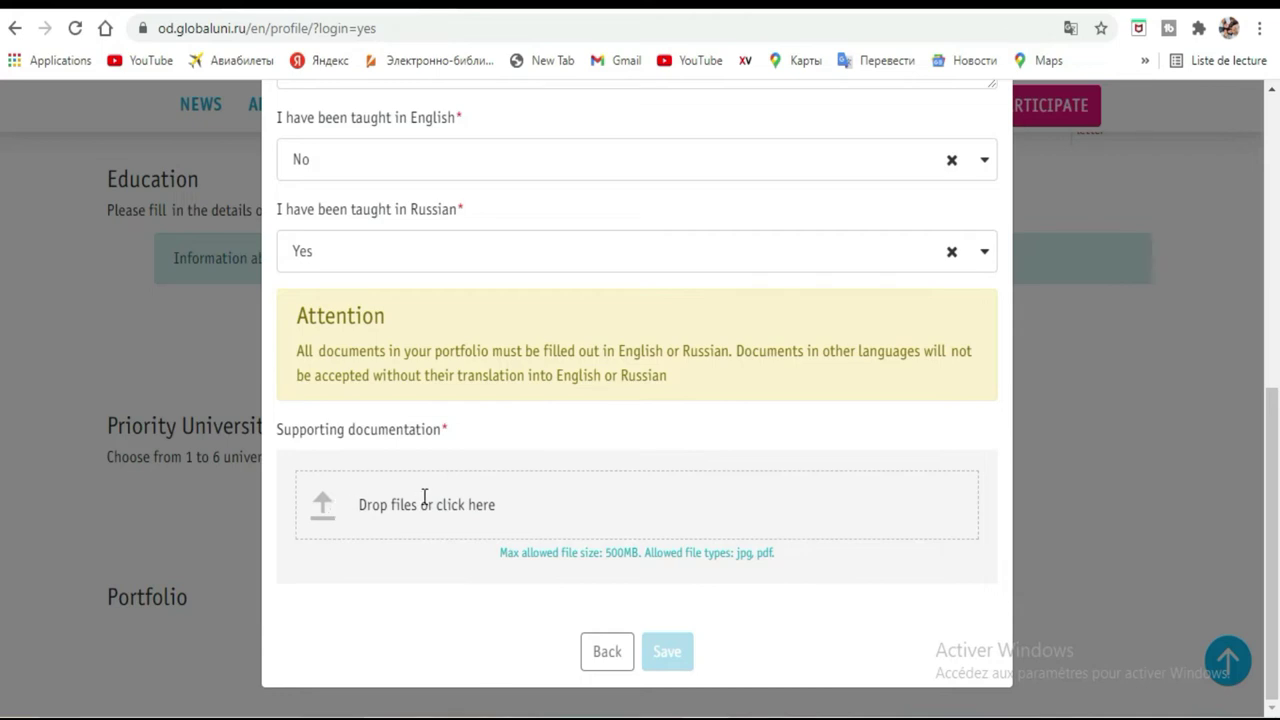
{"action": "left_click_drag", "start_coordinate": [500, 553], "coordinate": [641, 552]}
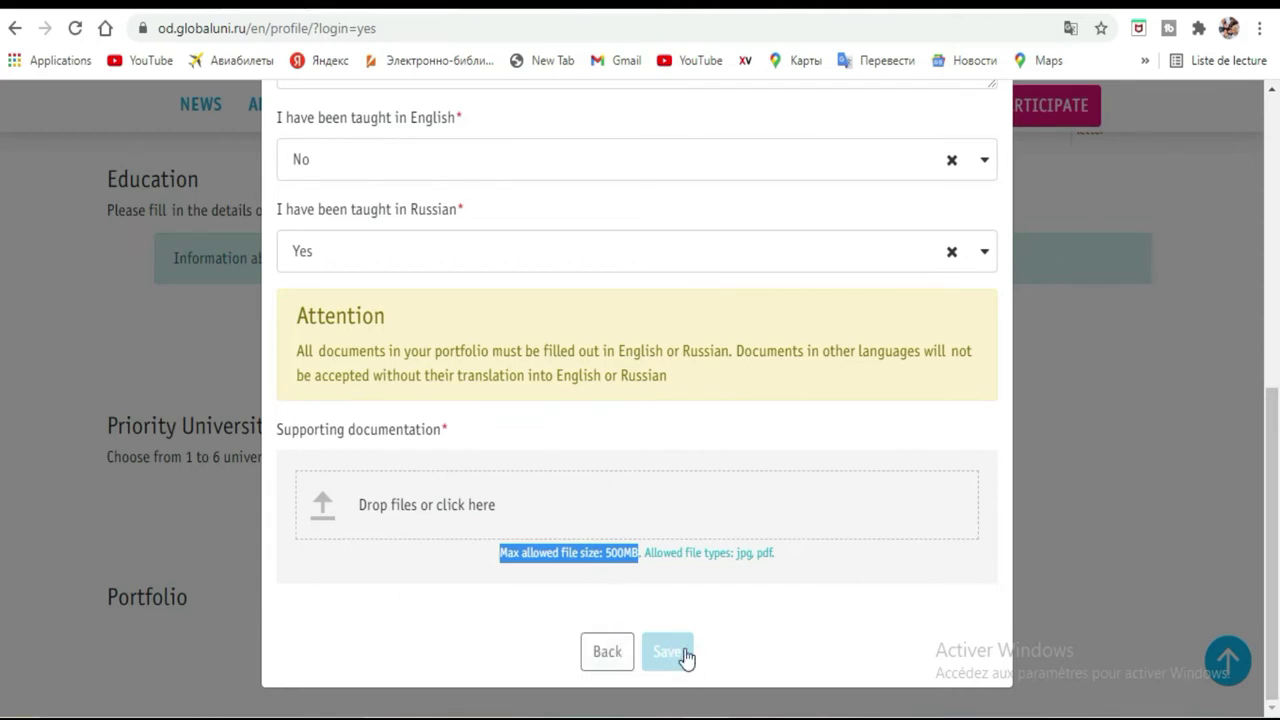
{"action": "left_click", "coordinate": [1098, 506]}
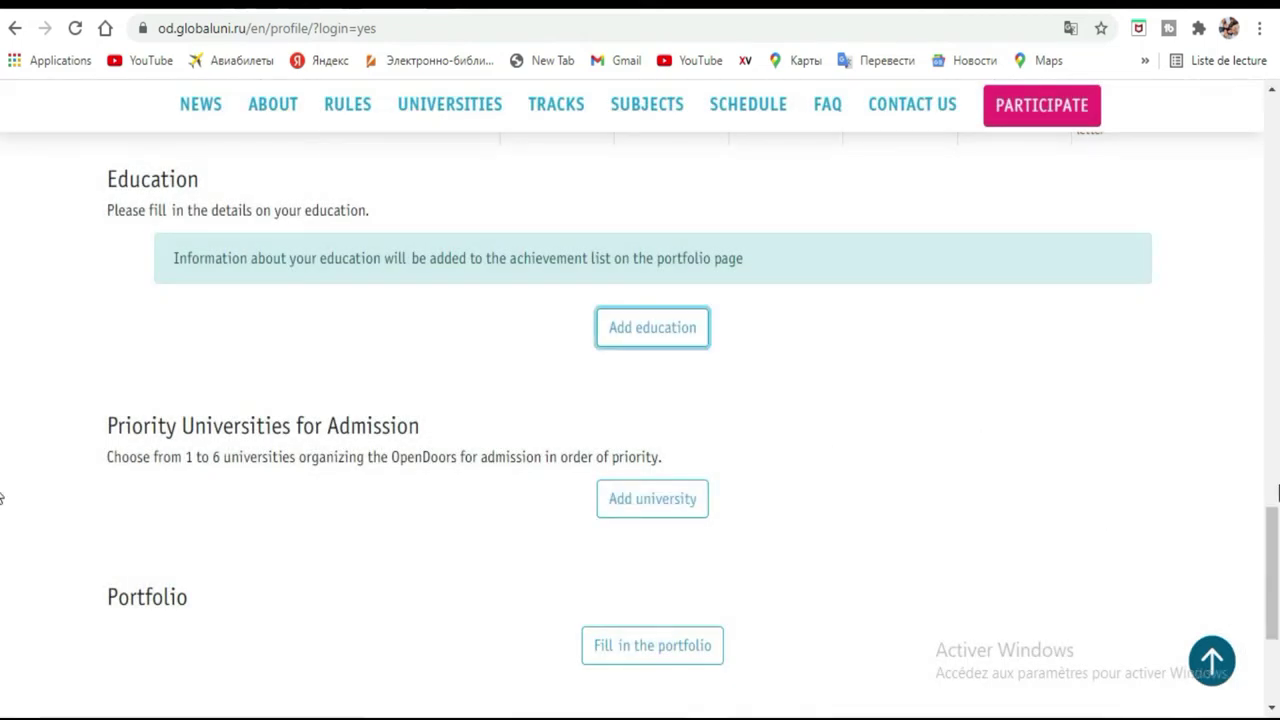
{"action": "scroll", "coordinate": [1275, 530], "scroll_direction": "down", "scroll_amount": 2}
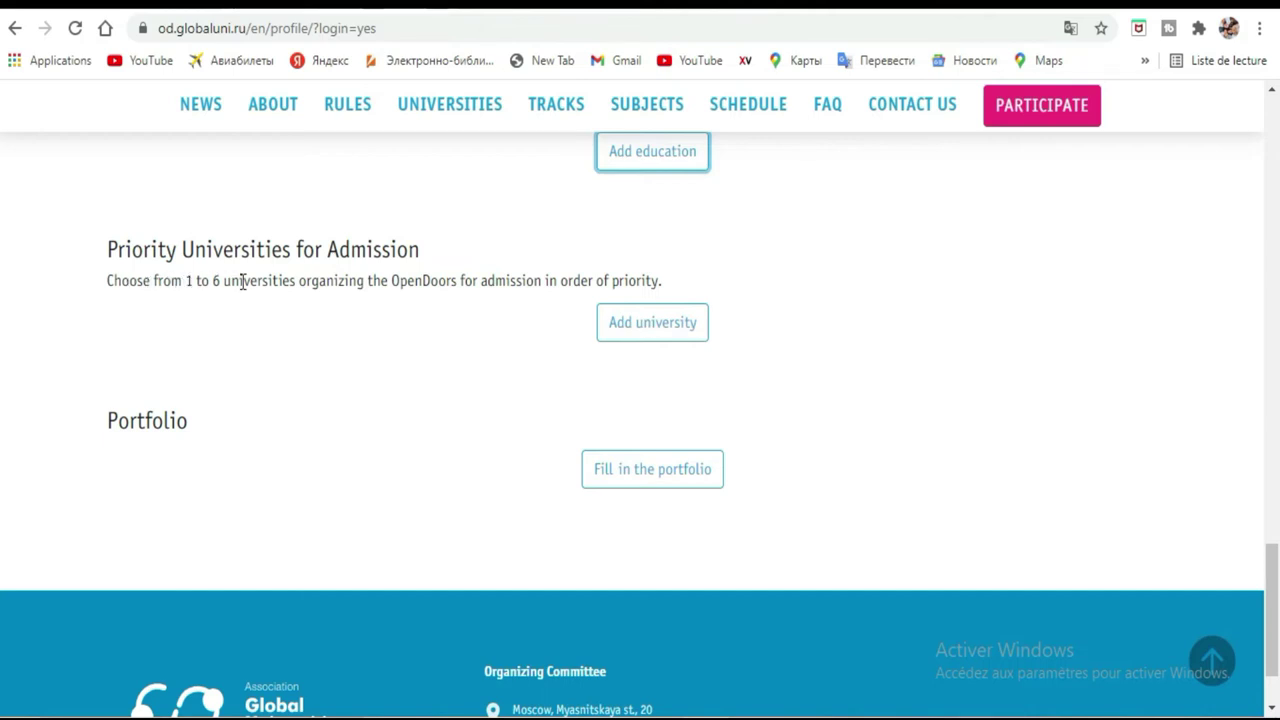
Step: Add ITMO as the first priority university for admission
{"action": "left_click", "coordinate": [668, 330]}
{"action": "left_click", "coordinate": [851, 405]}
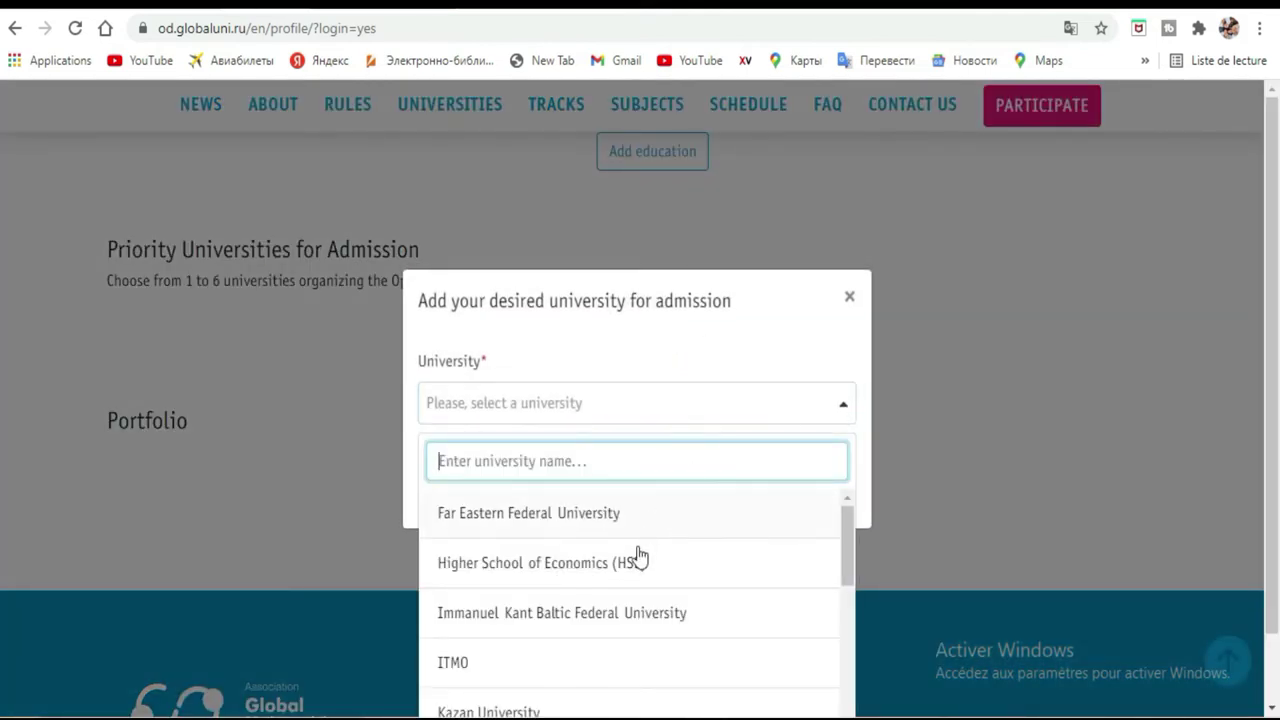
{"action": "left_click_drag", "start_coordinate": [848, 517], "coordinate": [852, 543]}
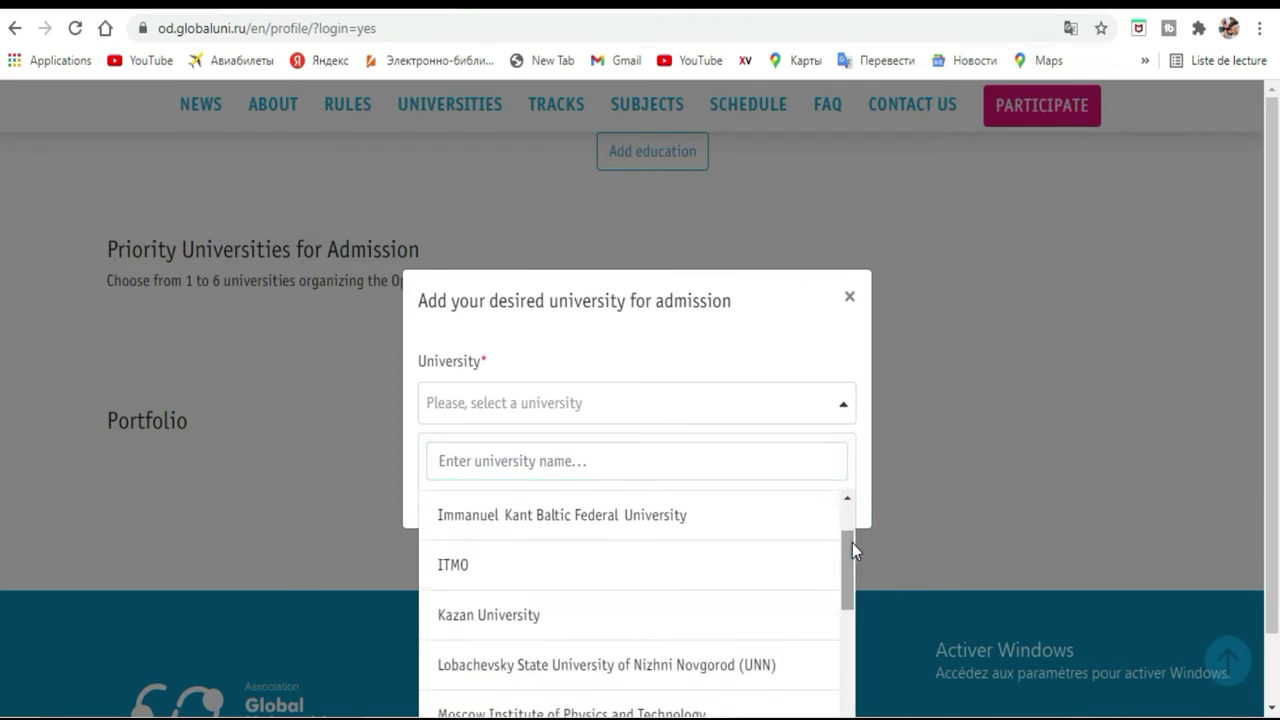
{"action": "left_click", "coordinate": [508, 585]}
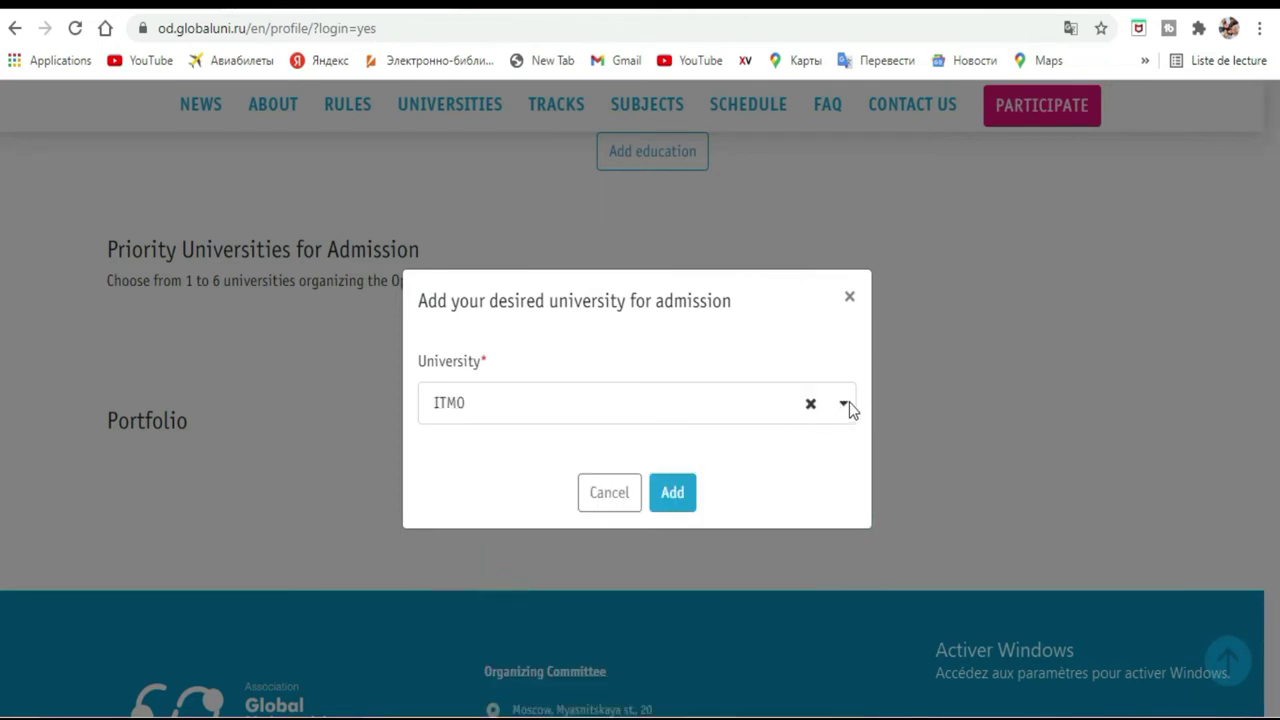
{"action": "left_click", "coordinate": [672, 496]}
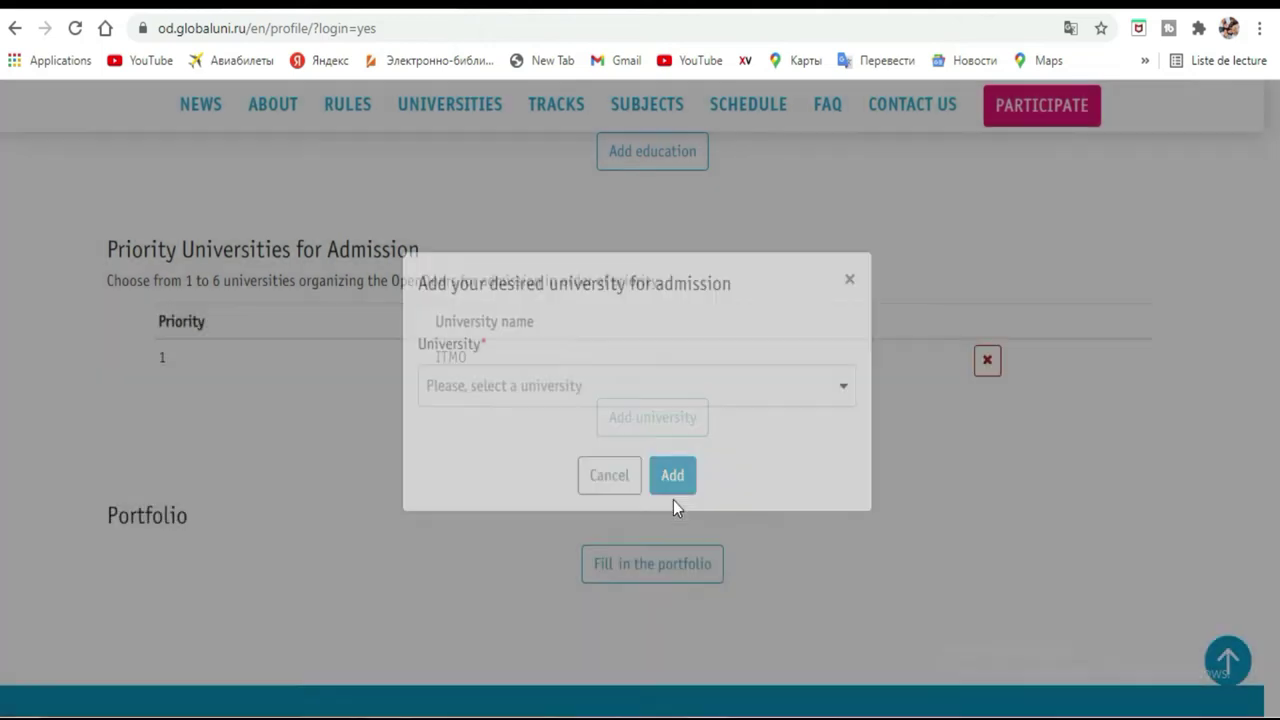
Step: Add Kazan University as the second priority university for admission
{"action": "left_click", "coordinate": [684, 418]}
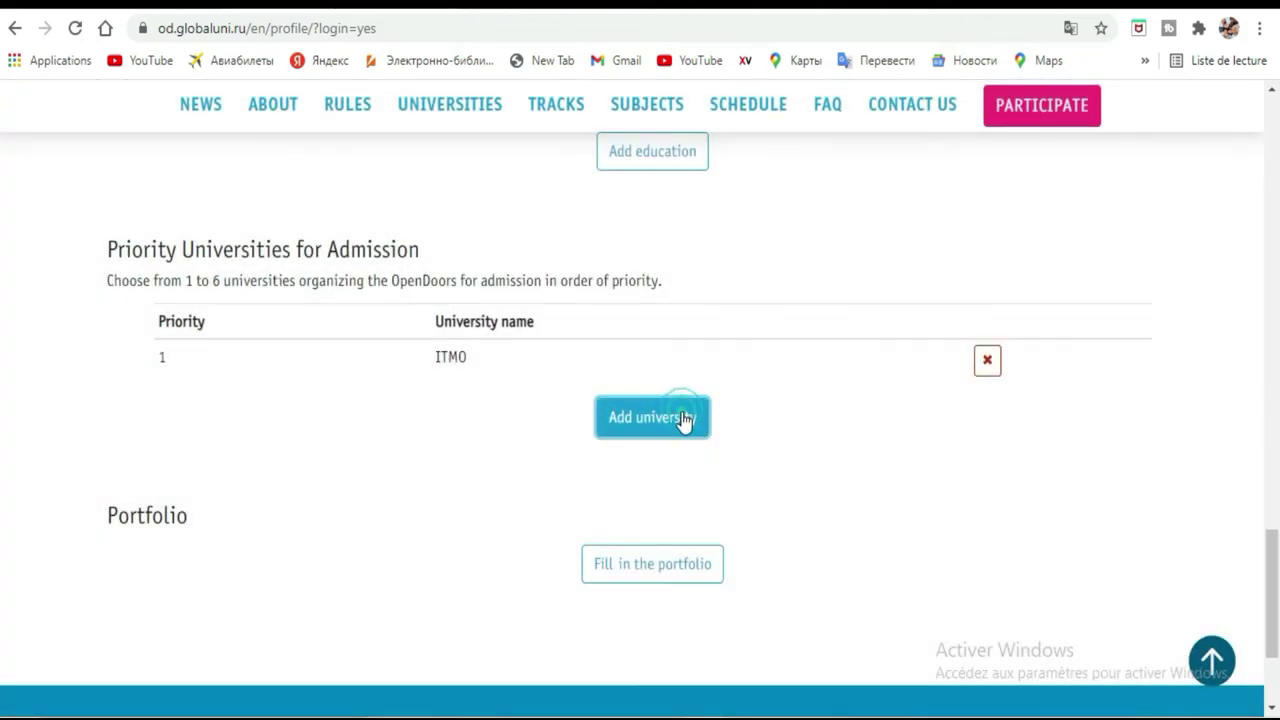
{"action": "left_click", "coordinate": [826, 409]}
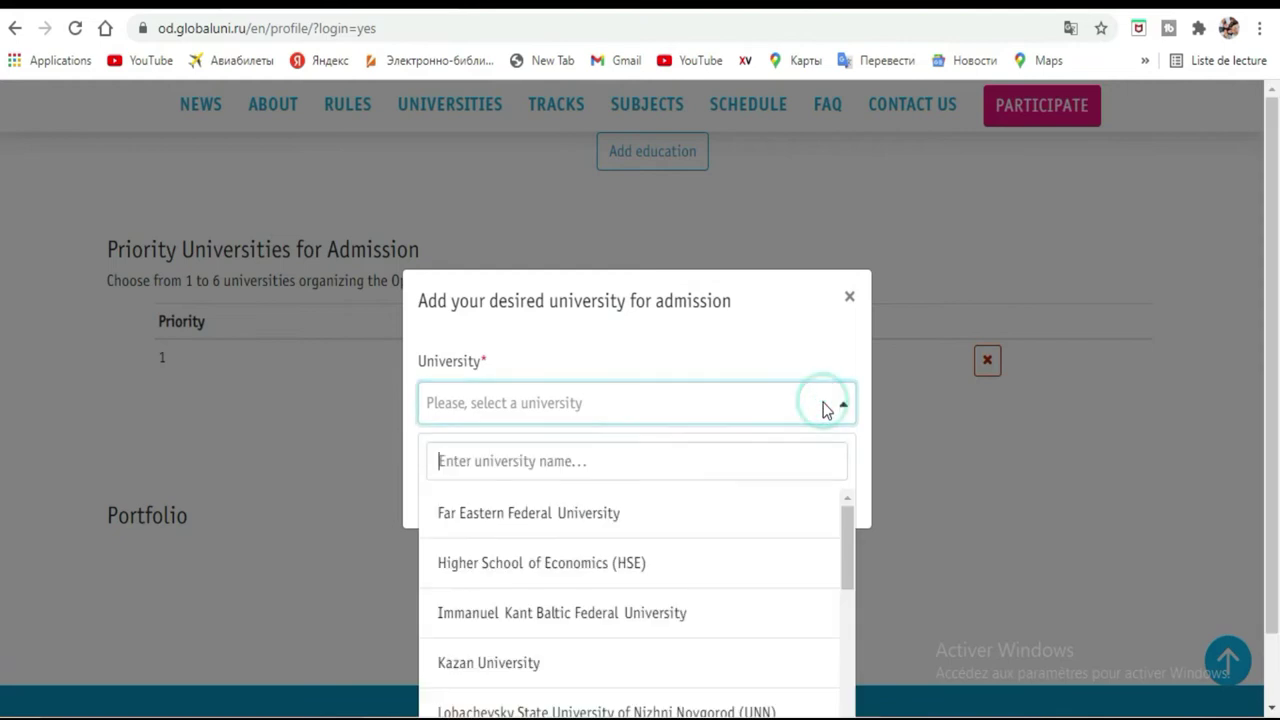
{"action": "left_click", "coordinate": [846, 528]}
{"action": "left_click_drag", "start_coordinate": [846, 528], "coordinate": [847, 558]}
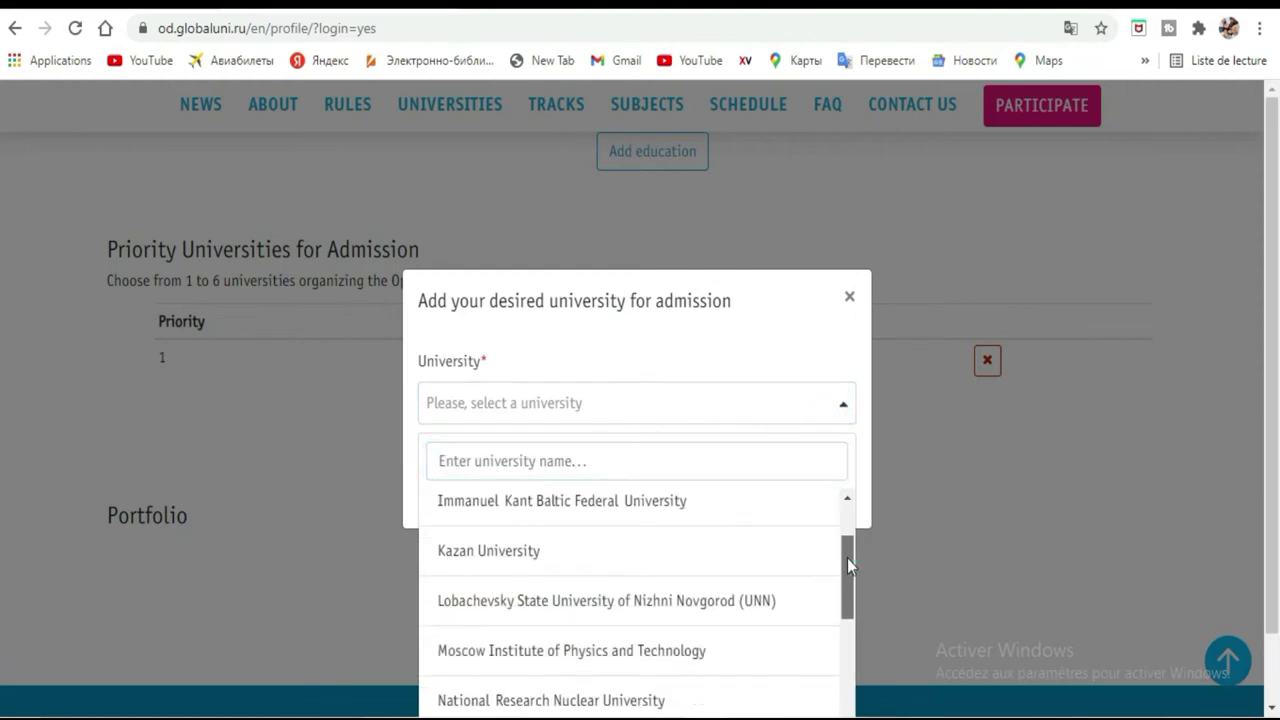
{"action": "left_click", "coordinate": [491, 558]}
{"action": "left_click", "coordinate": [673, 500]}
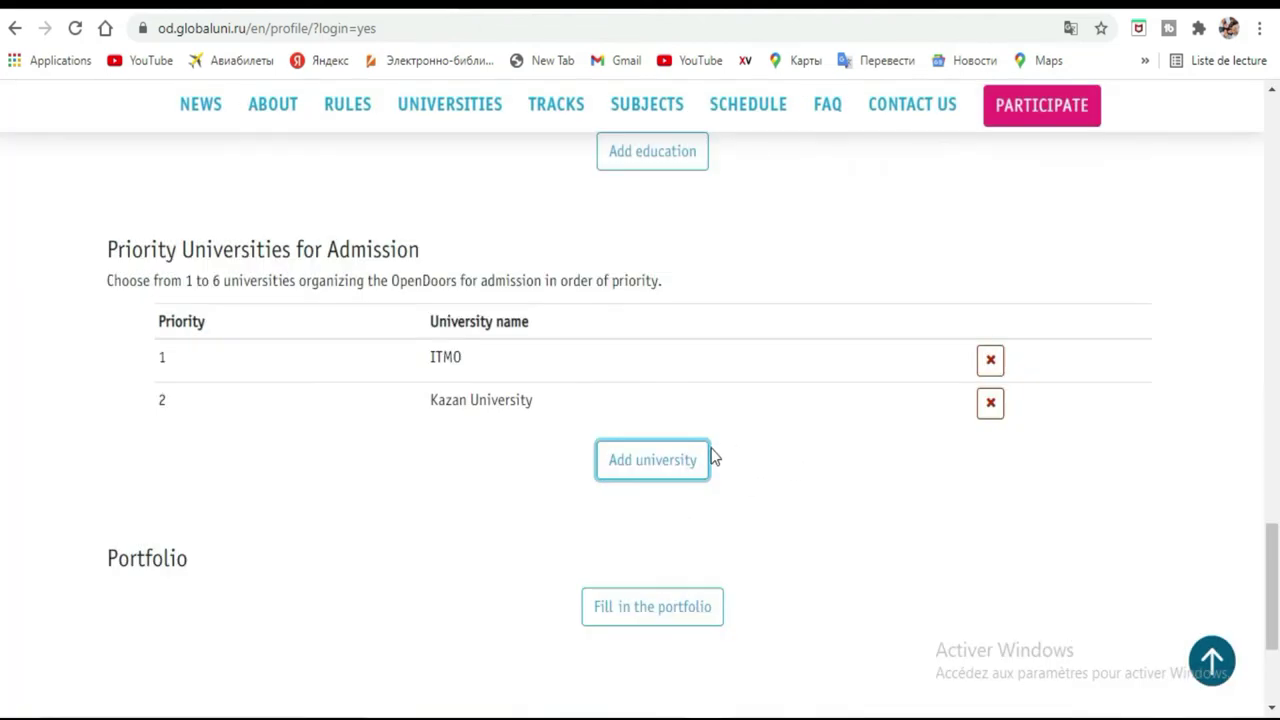
Step: Add People's Friendship University of Russia (RUDN) as the third priority university for admission
{"action": "left_click", "coordinate": [706, 478]}
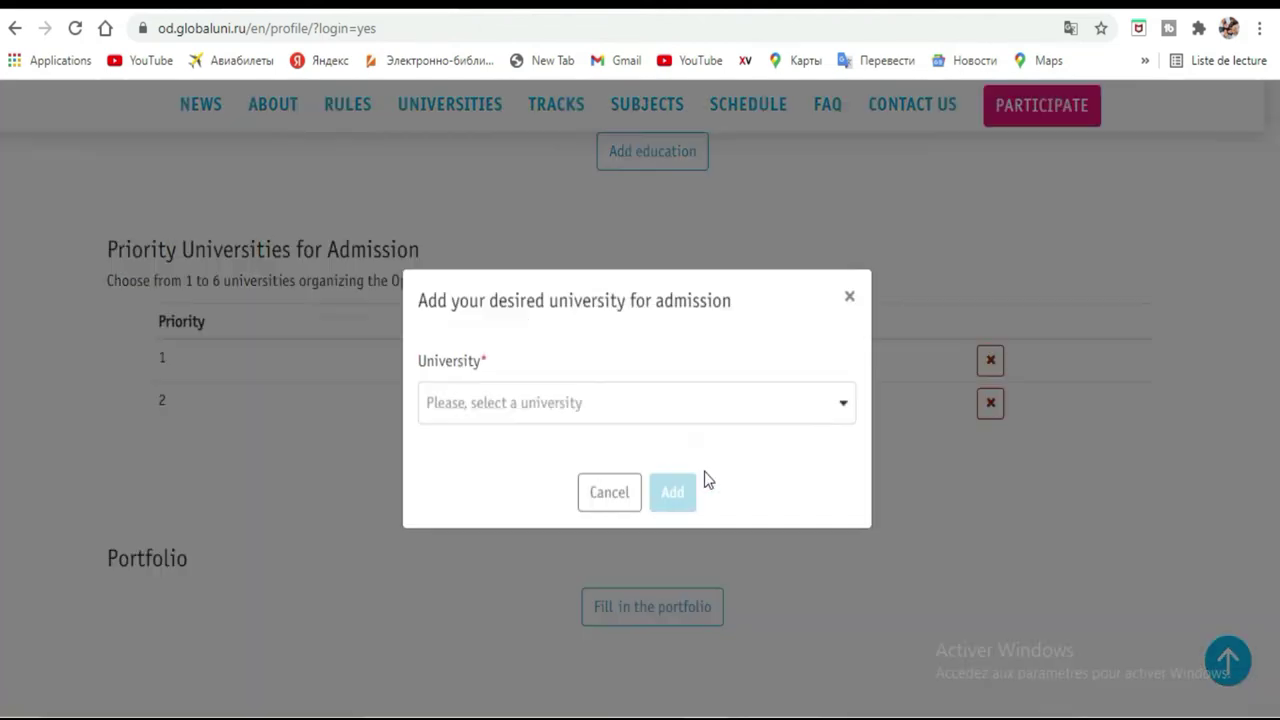
{"action": "left_click", "coordinate": [843, 395]}
{"action": "left_click_drag", "start_coordinate": [847, 533], "coordinate": [850, 608]}
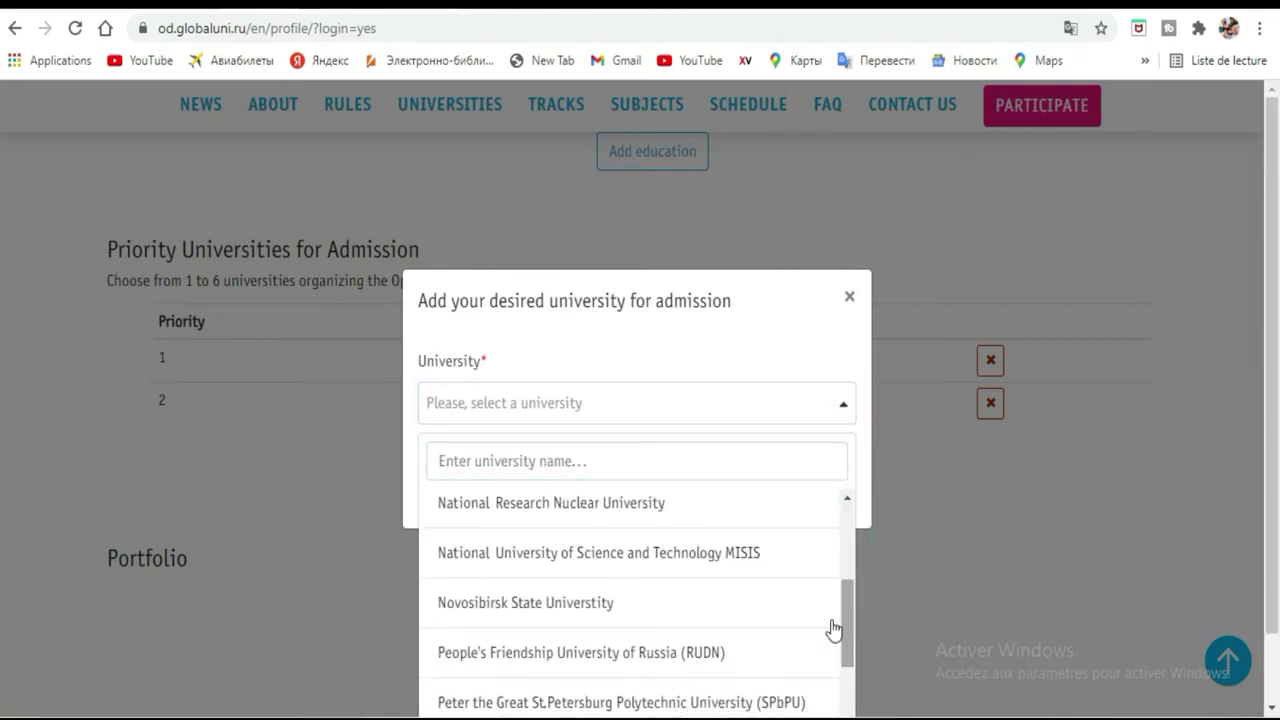
{"action": "left_click", "coordinate": [540, 658]}
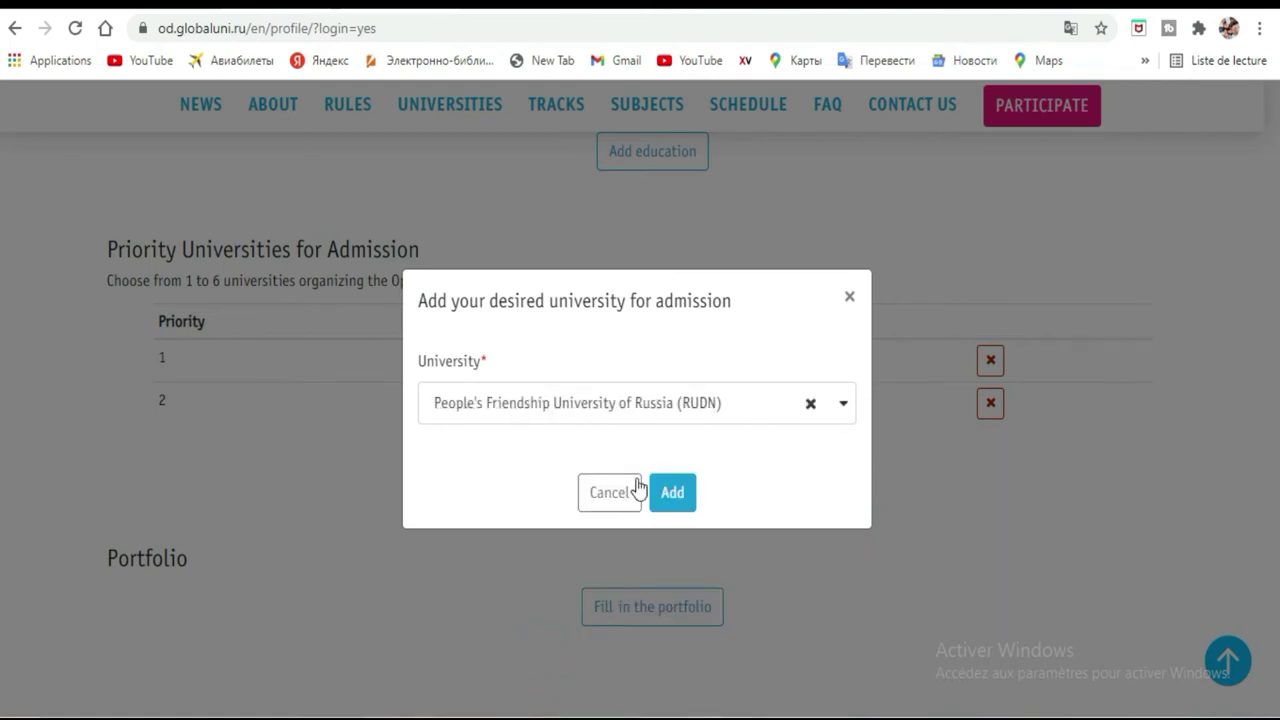
{"action": "left_click", "coordinate": [688, 507]}
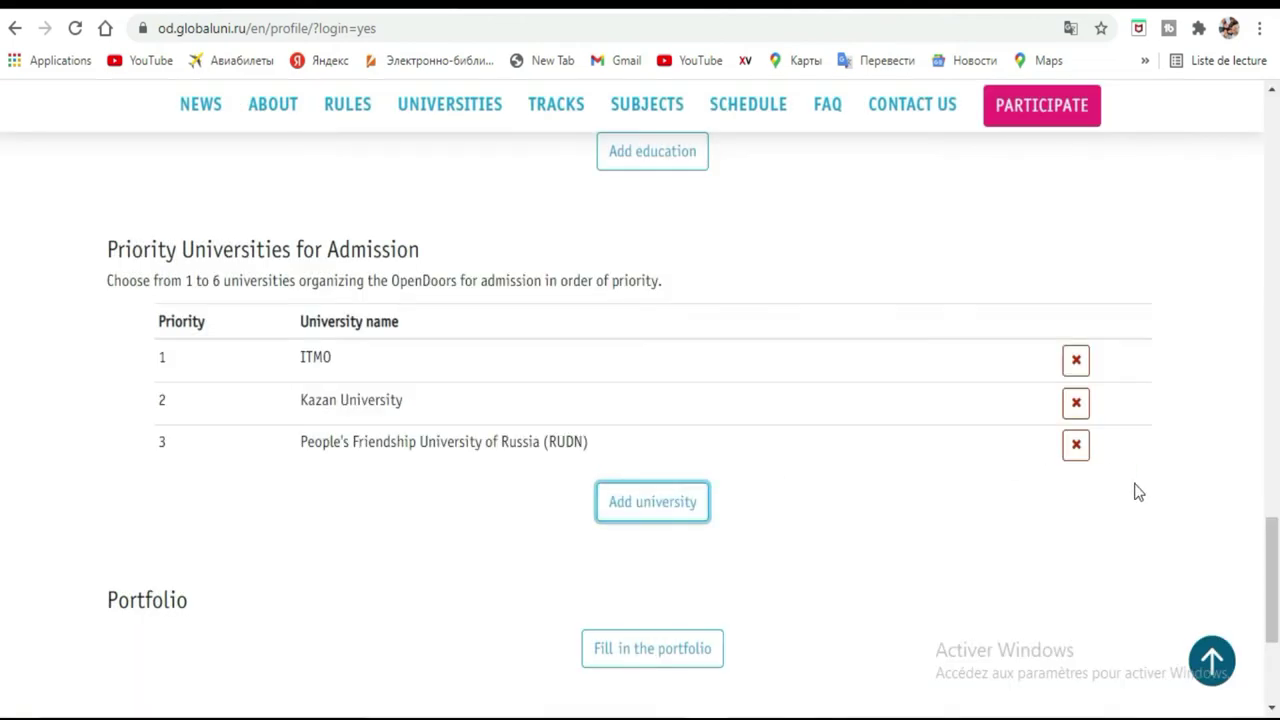
Step: Add Far Eastern Federal University as the fourth priority university for admission
{"action": "left_click", "coordinate": [636, 515]}
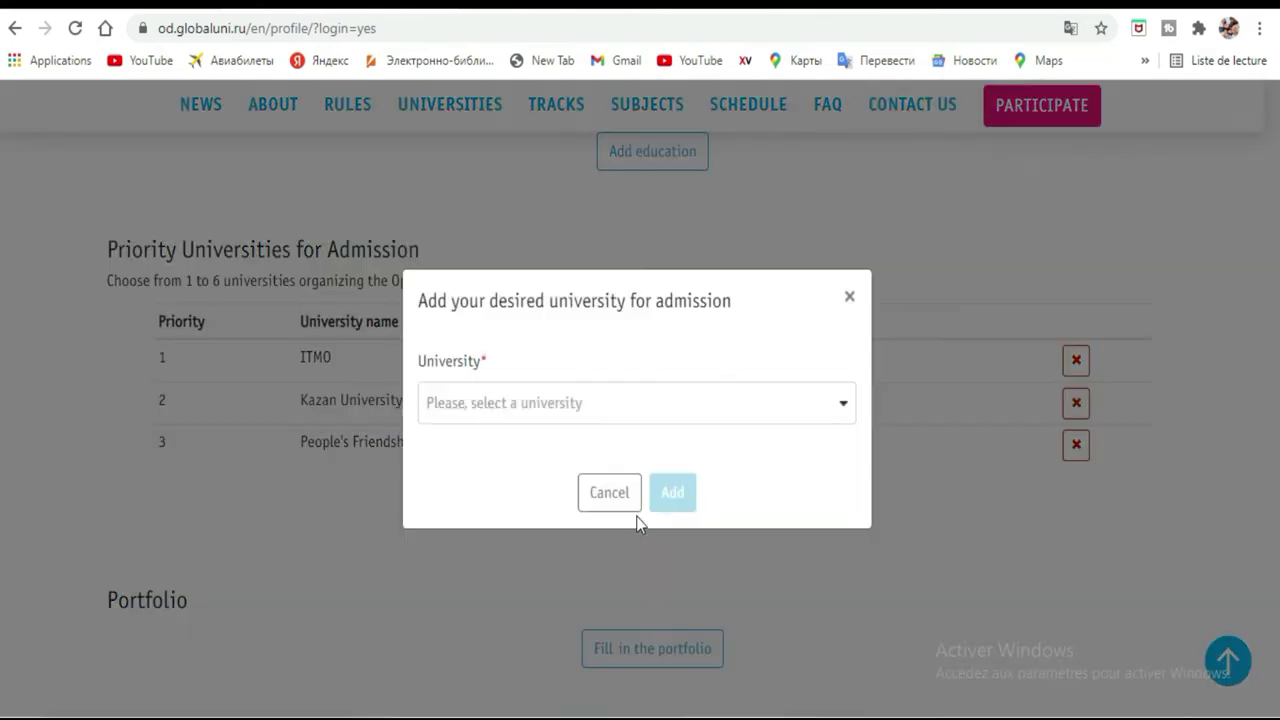
{"action": "left_click", "coordinate": [834, 412]}
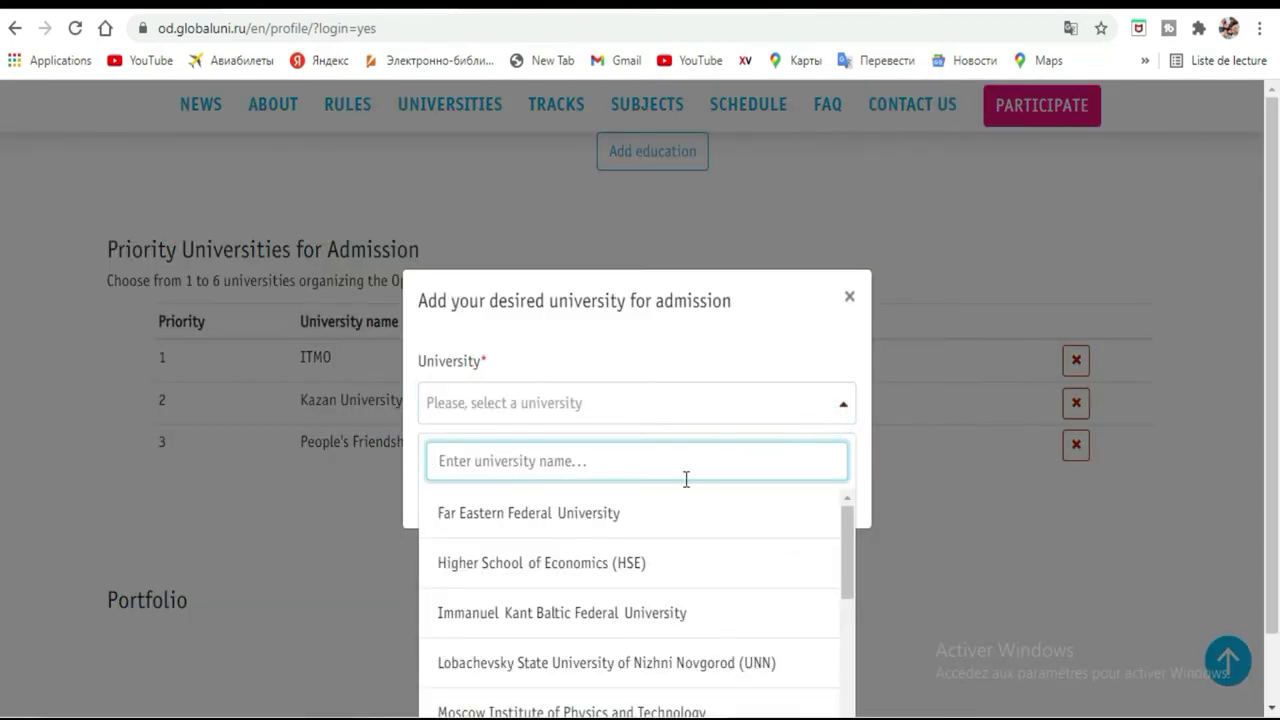
{"action": "left_click", "coordinate": [645, 515]}
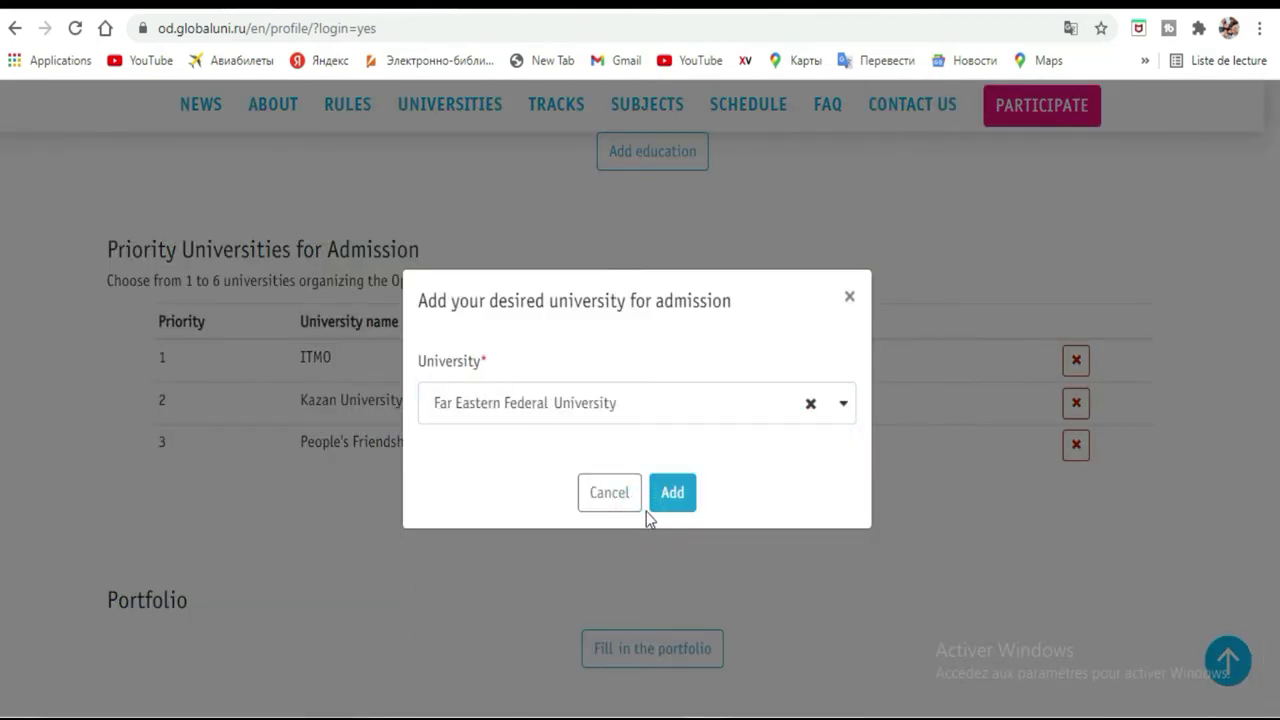
{"action": "left_click", "coordinate": [672, 494]}
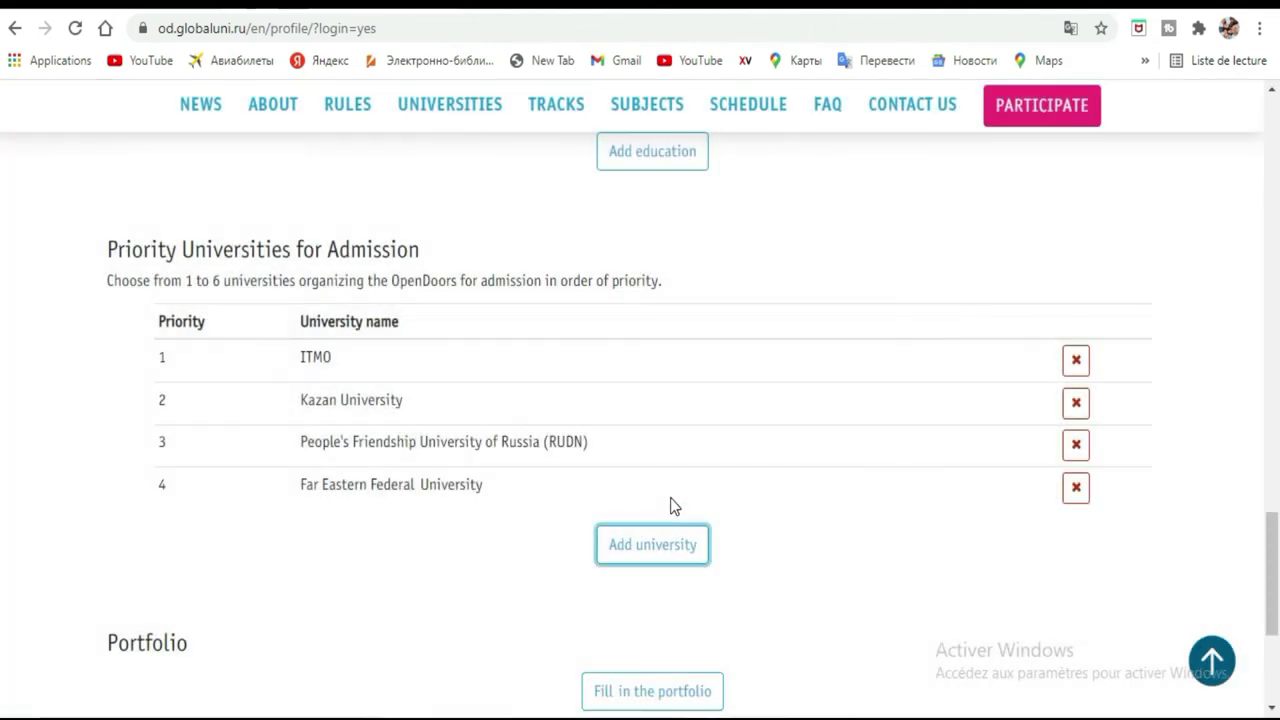
Step: Add Higher School of Economics (HSE) as the fifth priority university for admission
{"action": "left_click", "coordinate": [668, 548]}
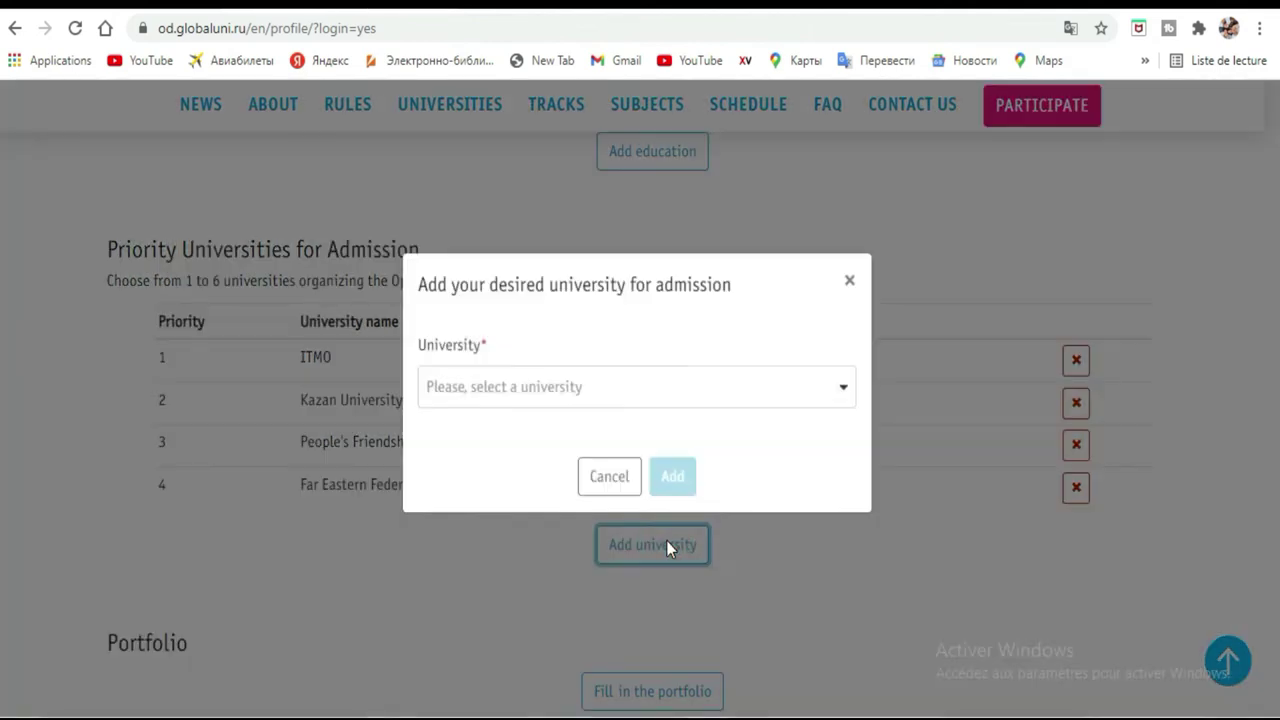
{"action": "left_click", "coordinate": [642, 405]}
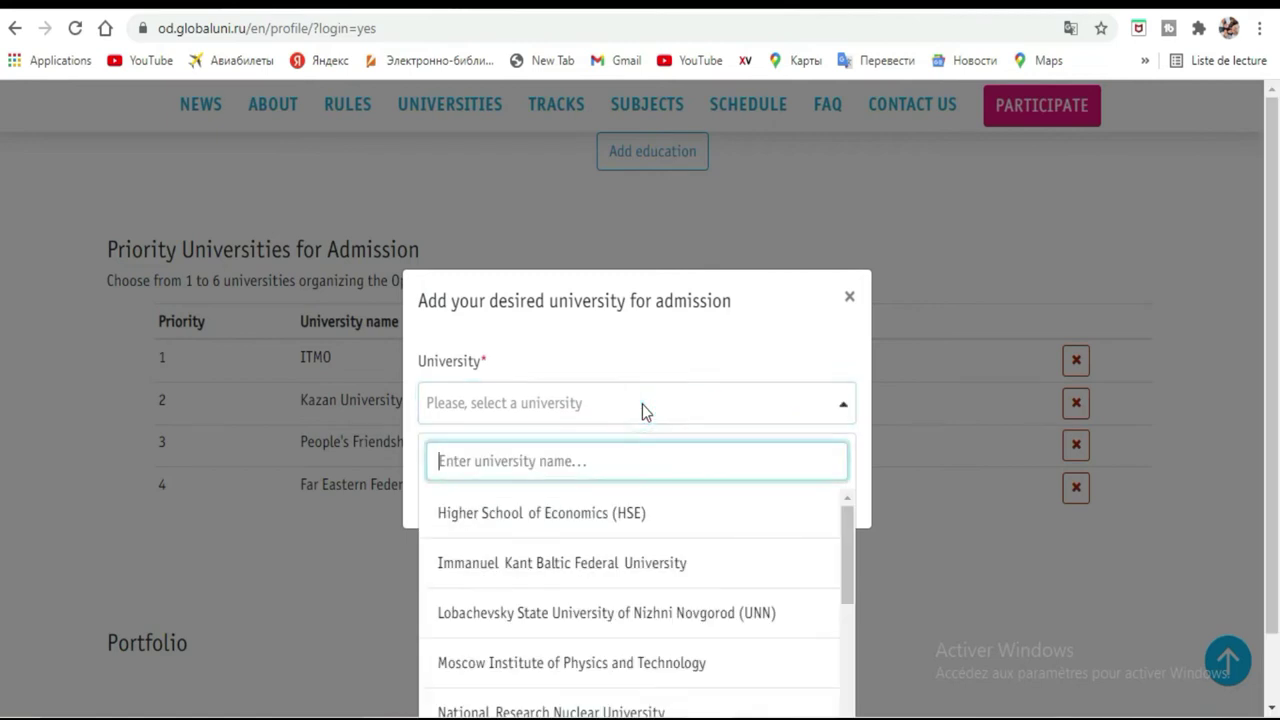
{"action": "left_click", "coordinate": [558, 514]}
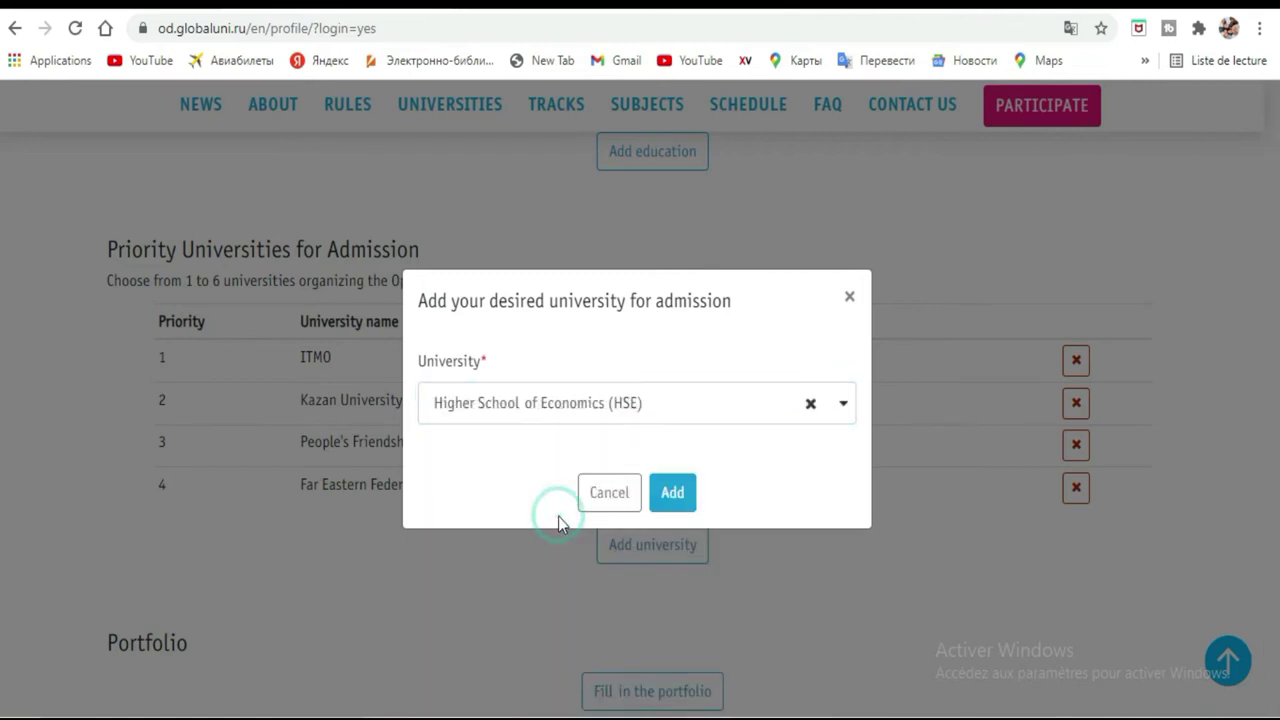
{"action": "left_click", "coordinate": [674, 506]}
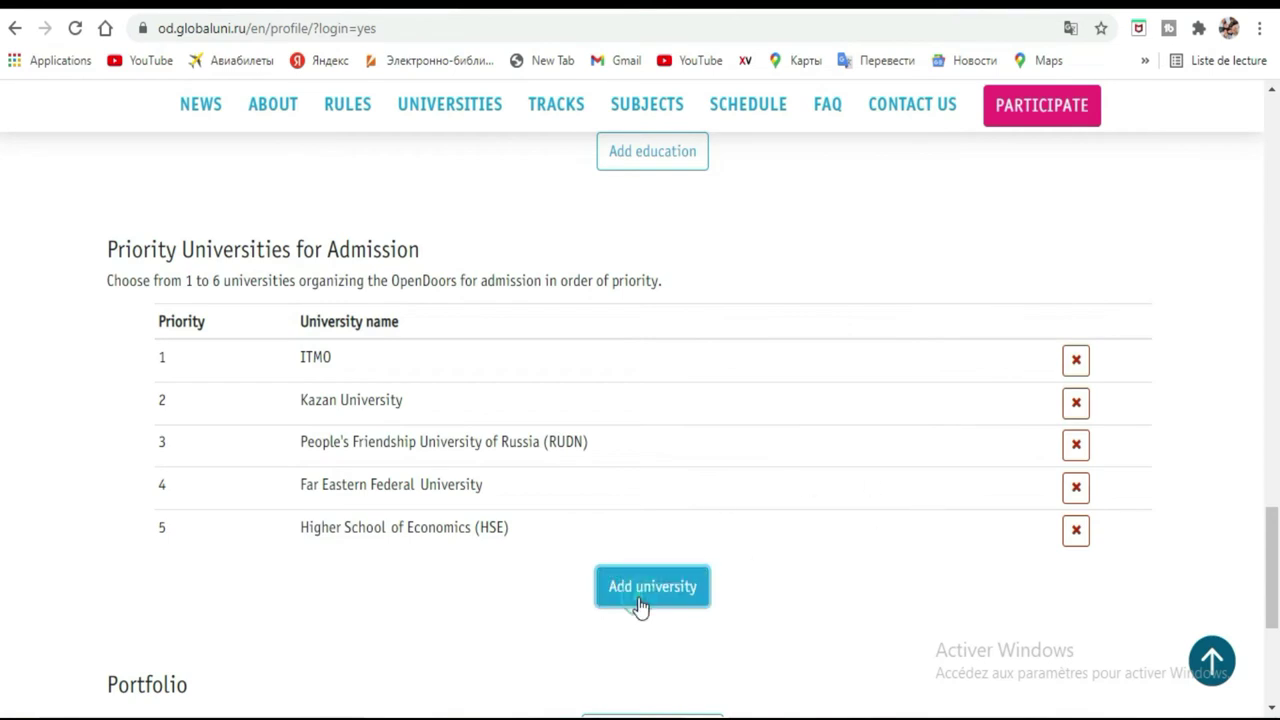
Step: Add Tomsk Polytechnic University as the sixth priority university for admission
{"action": "left_click", "coordinate": [639, 605]}
{"action": "left_click", "coordinate": [753, 416]}
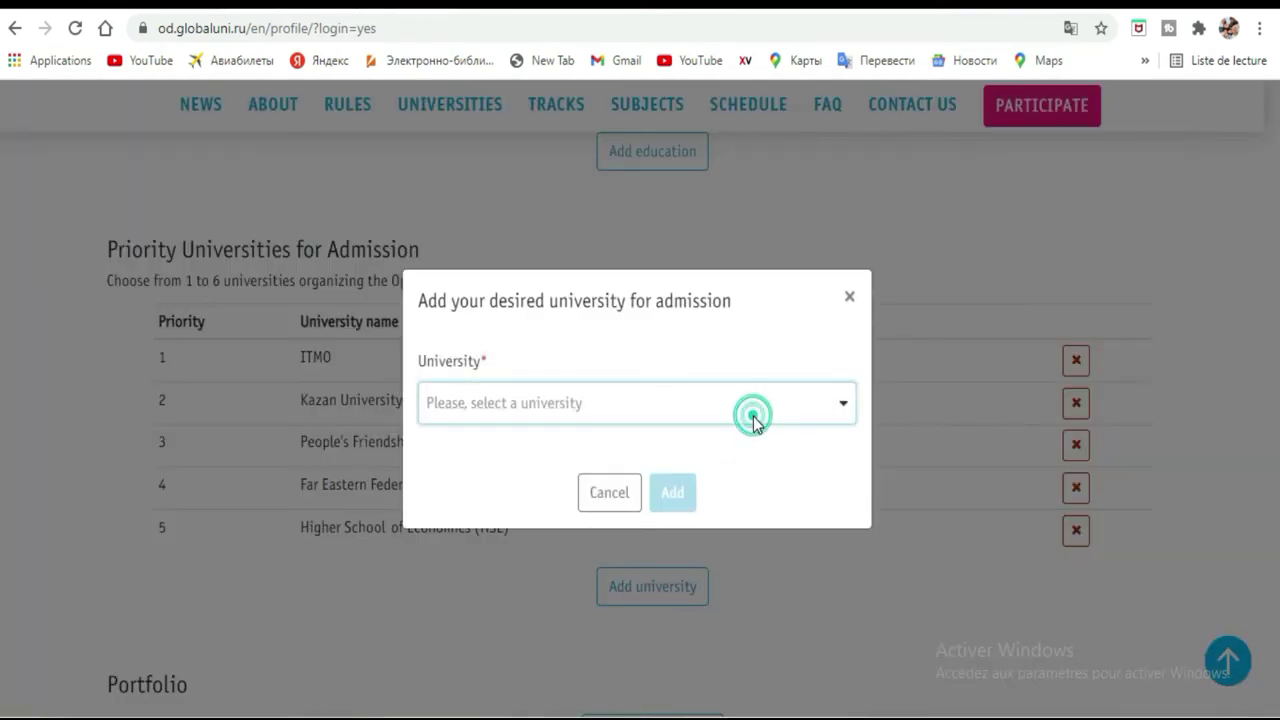
{"action": "left_click", "coordinate": [847, 521]}
{"action": "left_click_drag", "start_coordinate": [847, 521], "coordinate": [857, 671]}
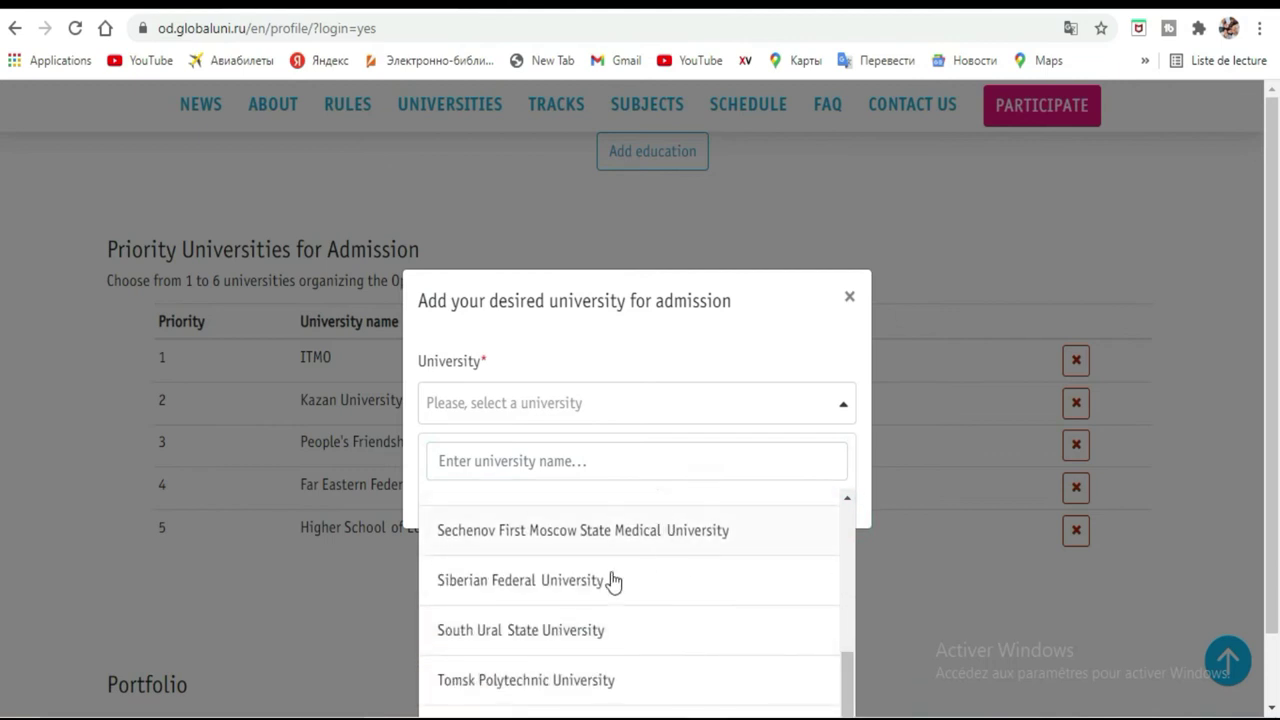
{"action": "left_click", "coordinate": [513, 679]}
{"action": "left_click", "coordinate": [658, 501]}
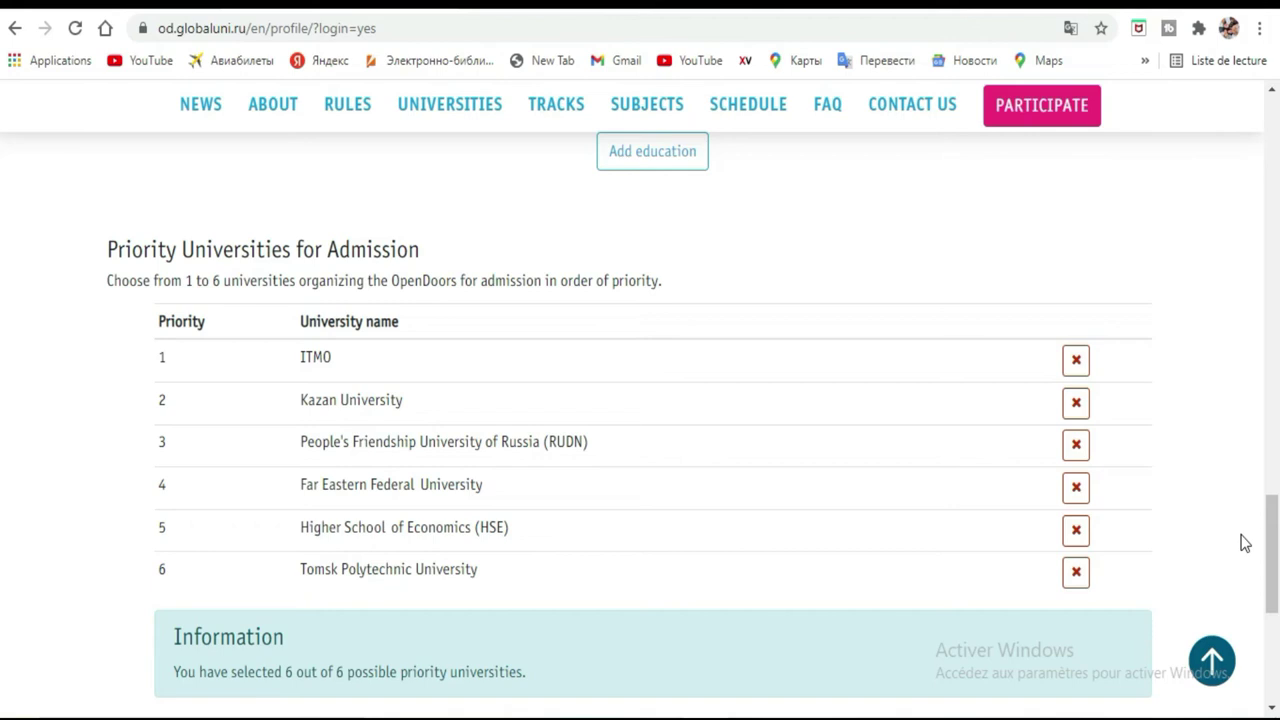
Step: Open the portfolio for filling in and examine the common block achievements with their maximum possible scores
{"action": "left_click_drag", "start_coordinate": [1273, 530], "coordinate": [1273, 602]}
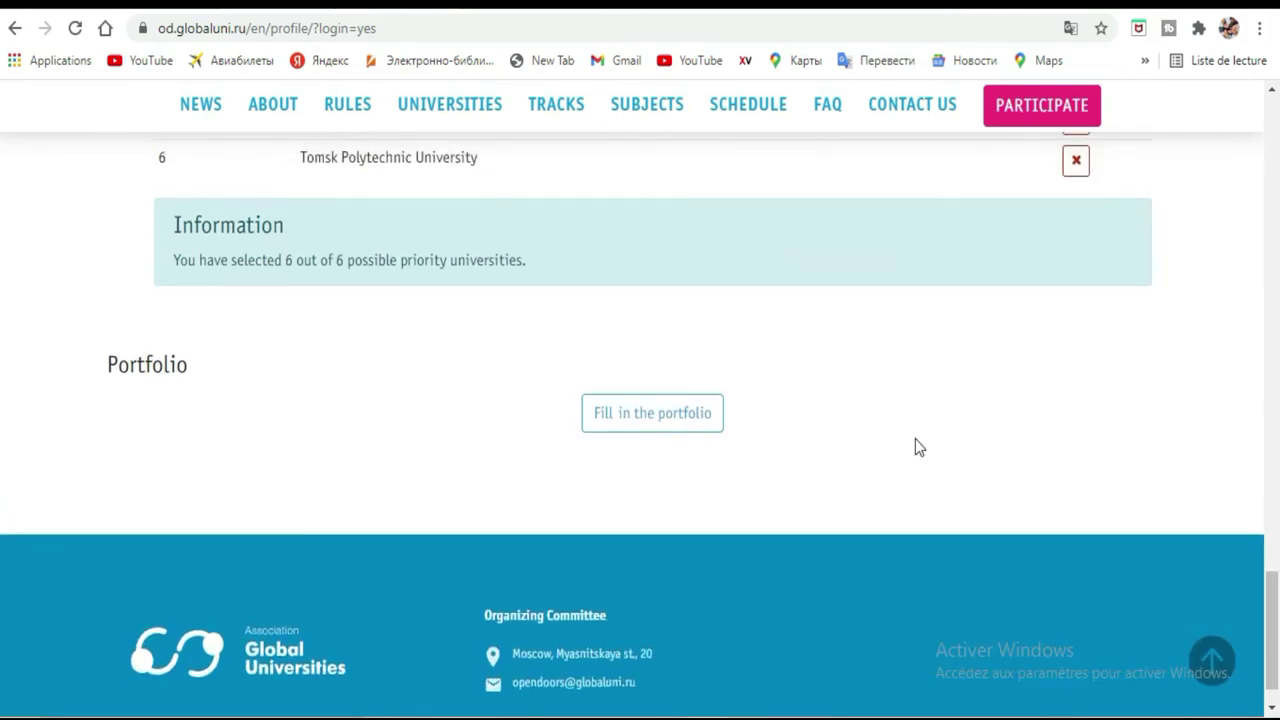
{"action": "left_click", "coordinate": [681, 429]}
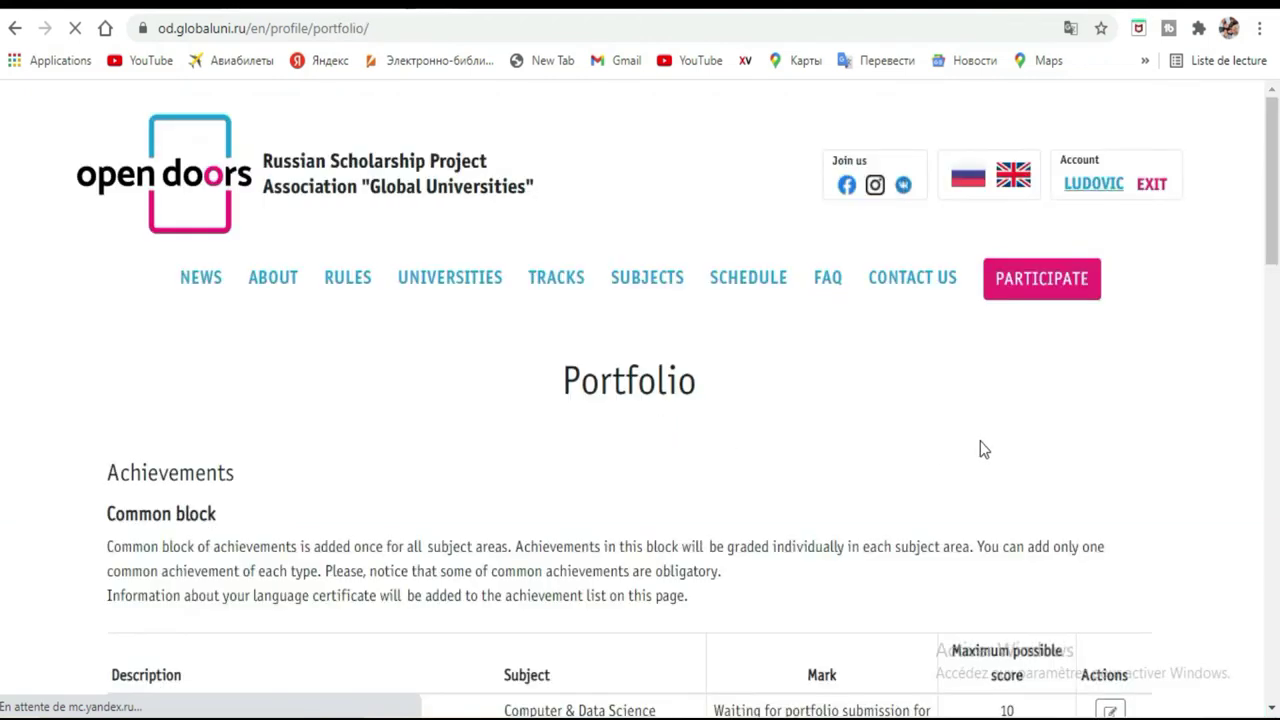
{"action": "left_click_drag", "start_coordinate": [1278, 245], "coordinate": [1278, 365]}
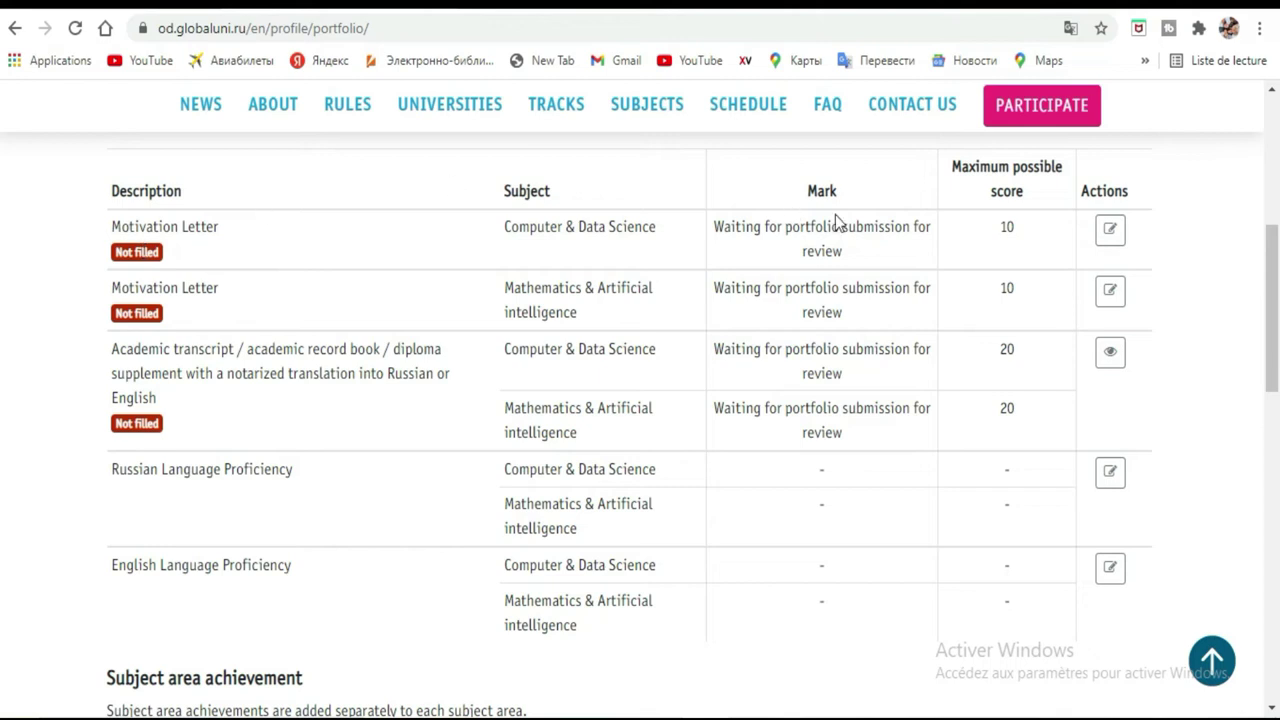
{"action": "double_click", "coordinate": [1002, 228]}
{"action": "mouse_move", "coordinate": [1278, 300]}
{"action": "left_mouse_down"}
{"action": "mouse_move", "coordinate": [1274, 172]}
{"action": "mouse_move", "coordinate": [1278, 295]}
{"action": "left_mouse_up"}
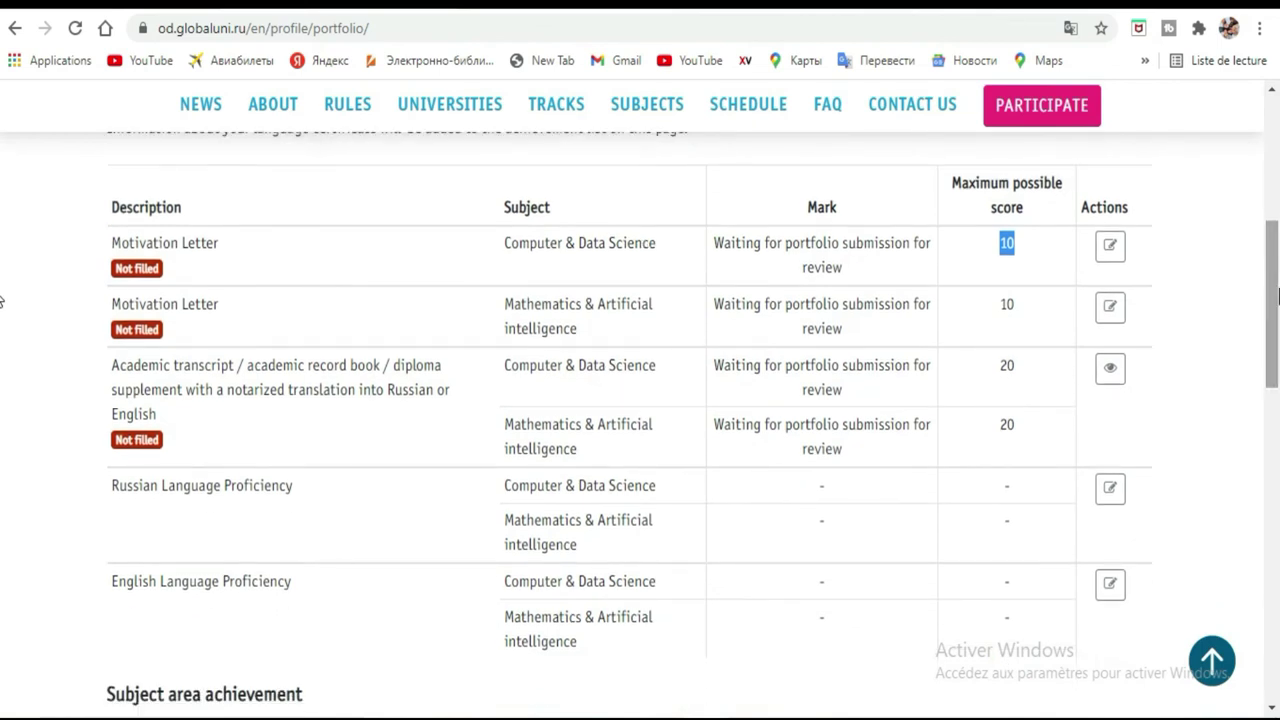